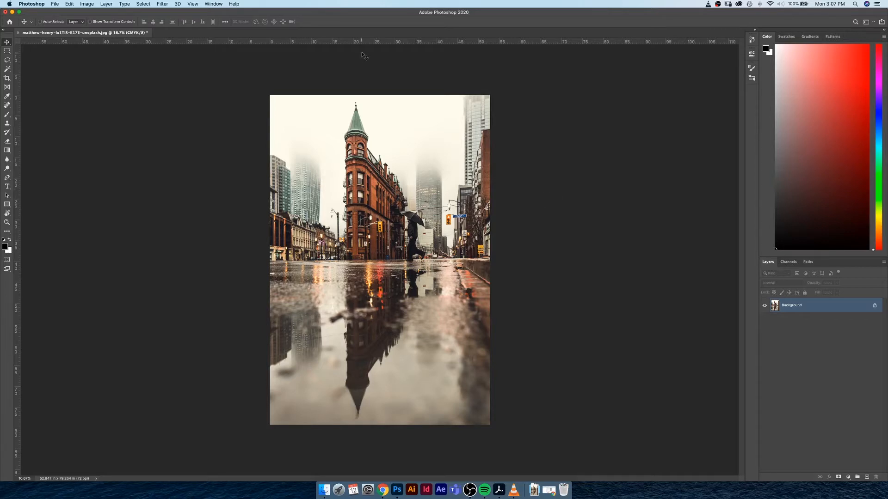
# Show the Adjustments options below the color picker and add a Levels adjustment layer above the Background.
pyautogui.click(211, 4)
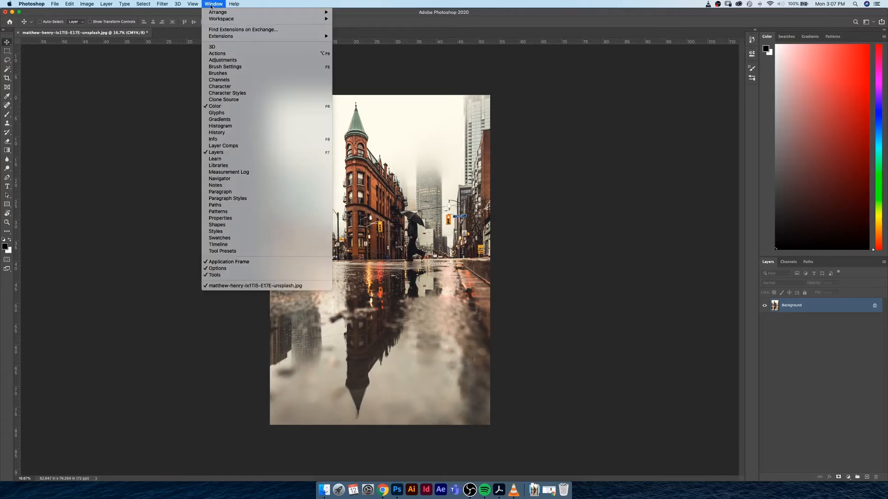
pyautogui.click(231, 60)
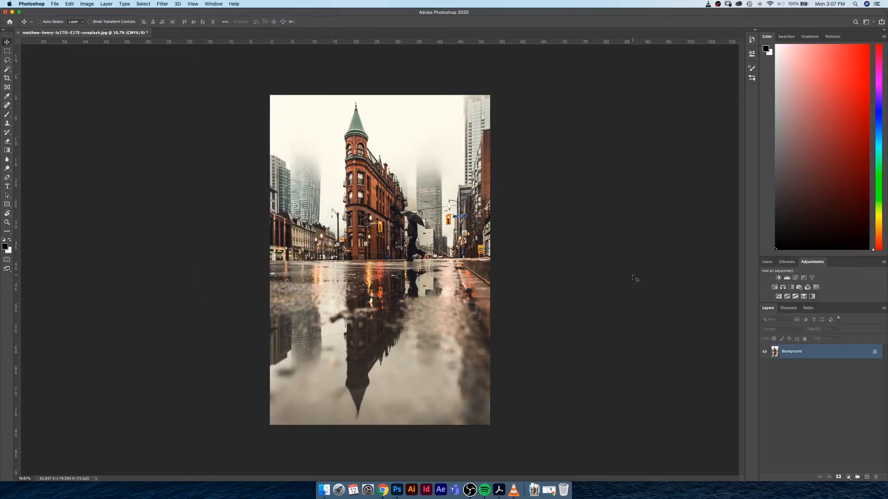
pyautogui.moveTo(837, 259); pyautogui.dragTo(775, 137)
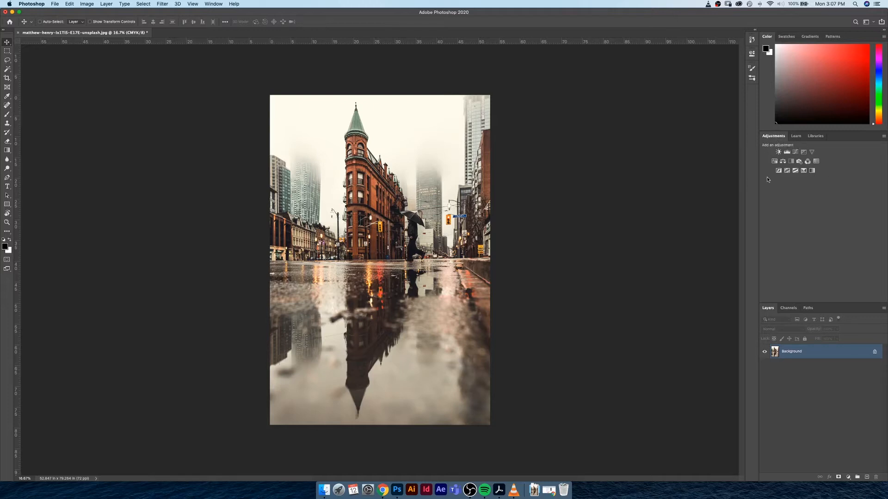
pyautogui.click(787, 154)
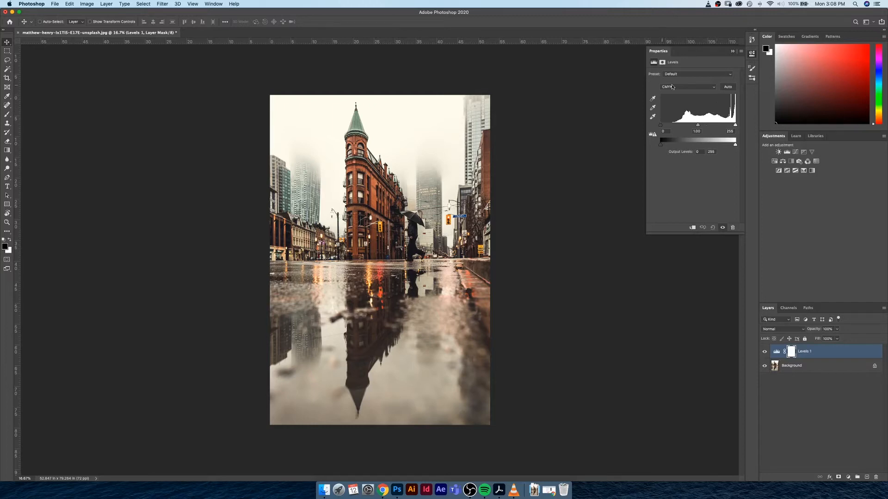
# Convert the image to RGB Color with the layers flattened, and add a new Levels adjustment layer.
pyautogui.click(93, 4)
pyautogui.moveTo(93, 12)
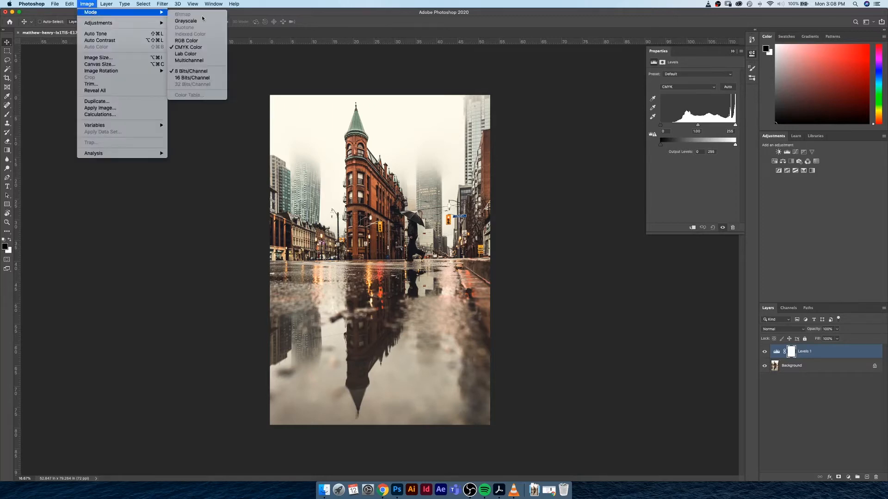
pyautogui.click(198, 41)
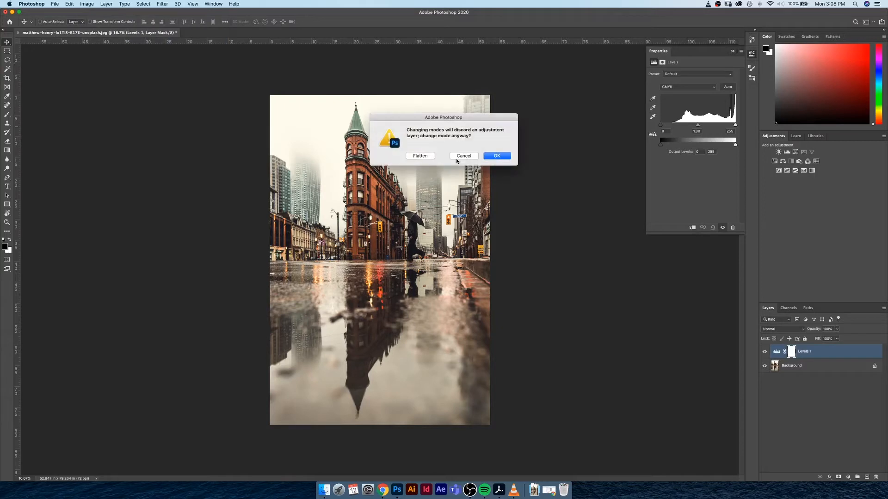
pyautogui.click(419, 156)
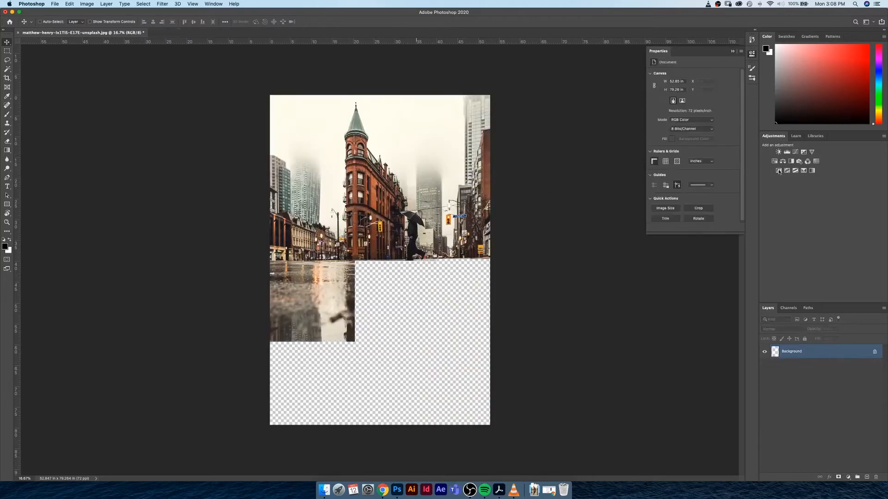
pyautogui.click(786, 152)
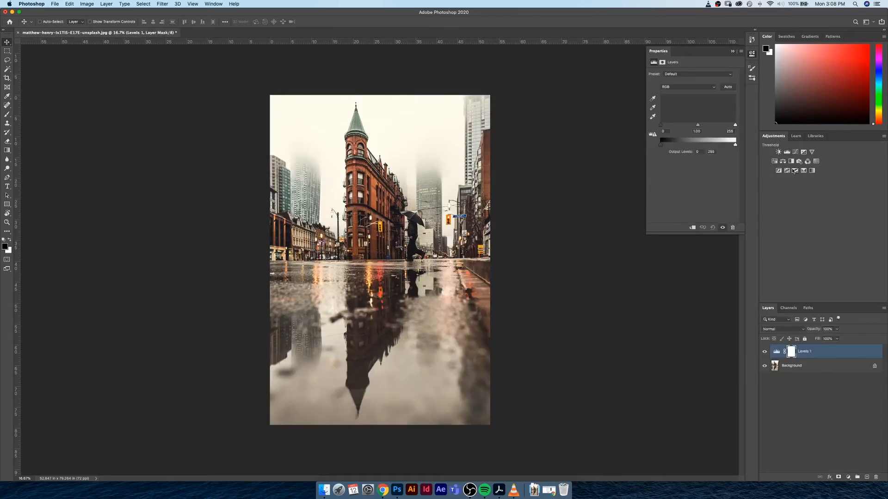
pyautogui.moveTo(694, 236); pyautogui.dragTo(693, 199)
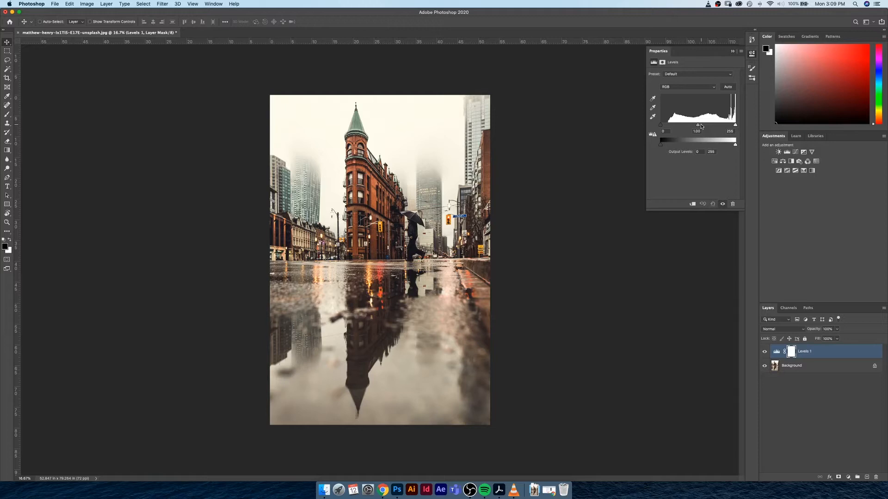
# Try input levels of 32 for the shadows and 231 for the highlights, and undo both changes.
pyautogui.moveTo(660, 124); pyautogui.dragTo(669, 127)
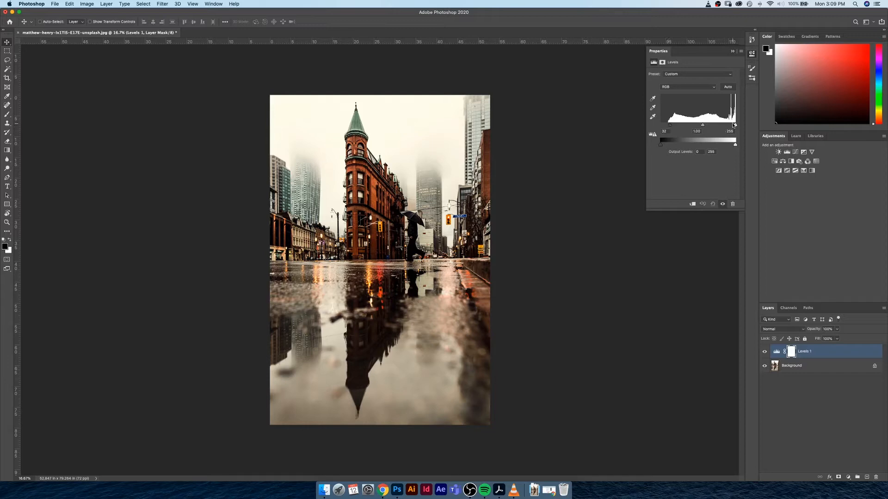
pyautogui.moveTo(734, 125); pyautogui.dragTo(729, 126)
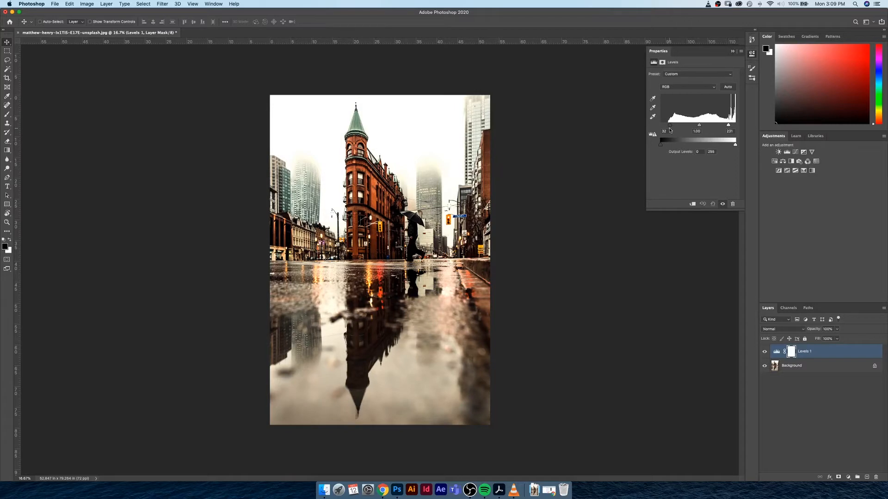
pyautogui.press('super+z')
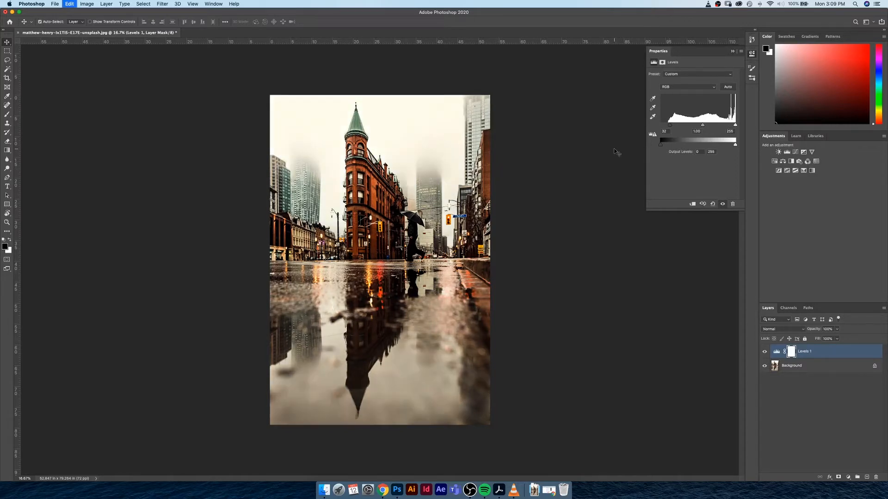
pyautogui.press('super+z')
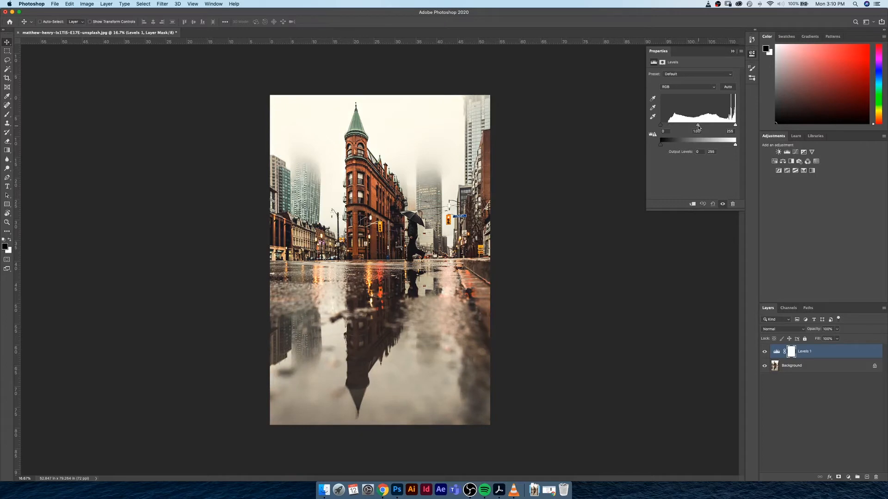
# Try the Levels midtones at about 0.9 and about 1.3, and undo the midtone changes.
pyautogui.moveTo(697, 126); pyautogui.dragTo(701, 128)
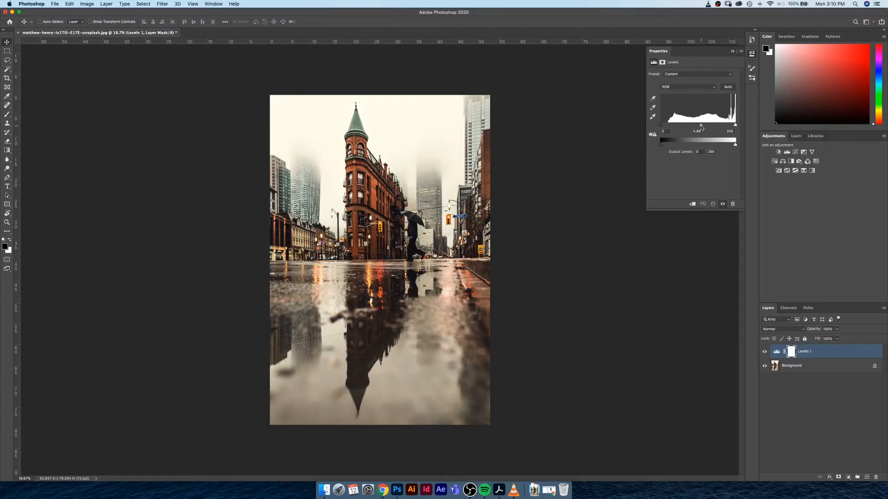
pyautogui.moveTo(701, 128); pyautogui.dragTo(691, 128)
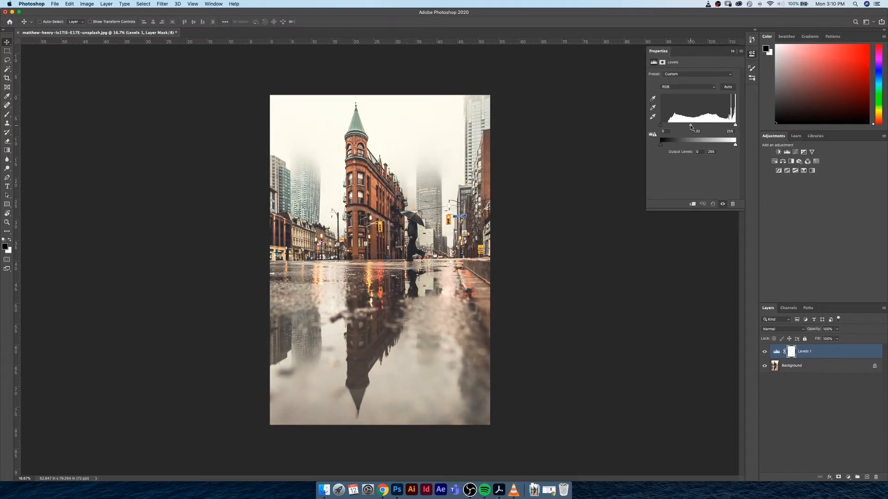
pyautogui.press('super+z')
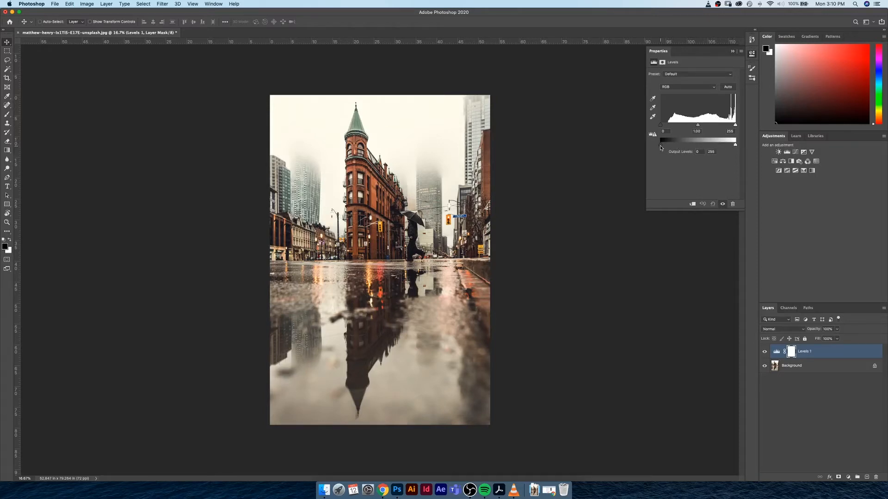
# Try the output black level at 140 and the output white level at 97, restoring them to 0 and 255.
pyautogui.moveTo(659, 146); pyautogui.dragTo(699, 146)
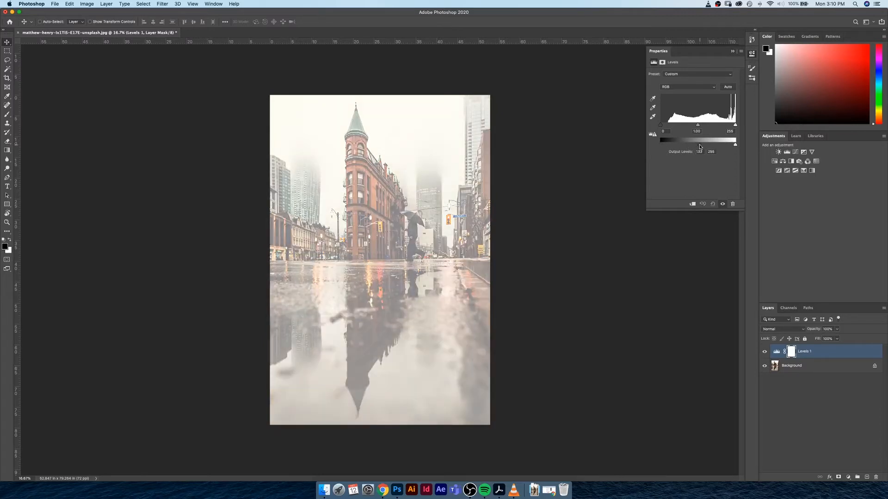
pyautogui.moveTo(700, 146); pyautogui.dragTo(706, 146)
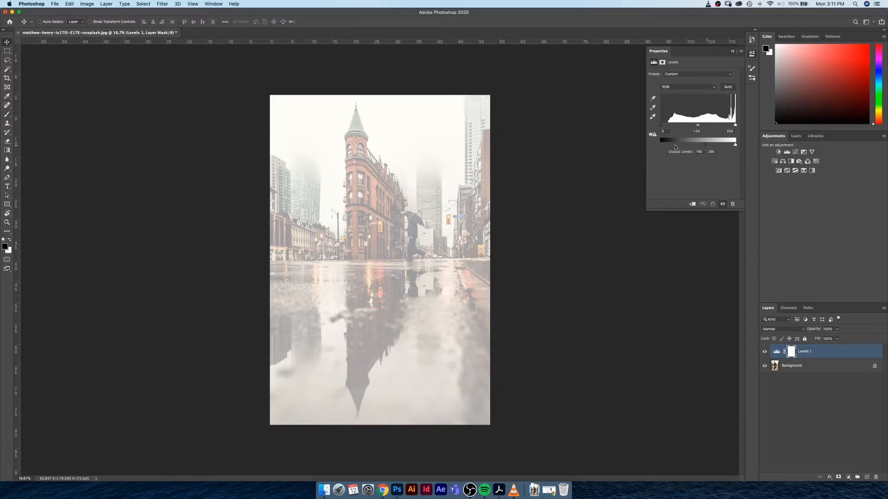
pyautogui.moveTo(707, 145); pyautogui.dragTo(652, 147)
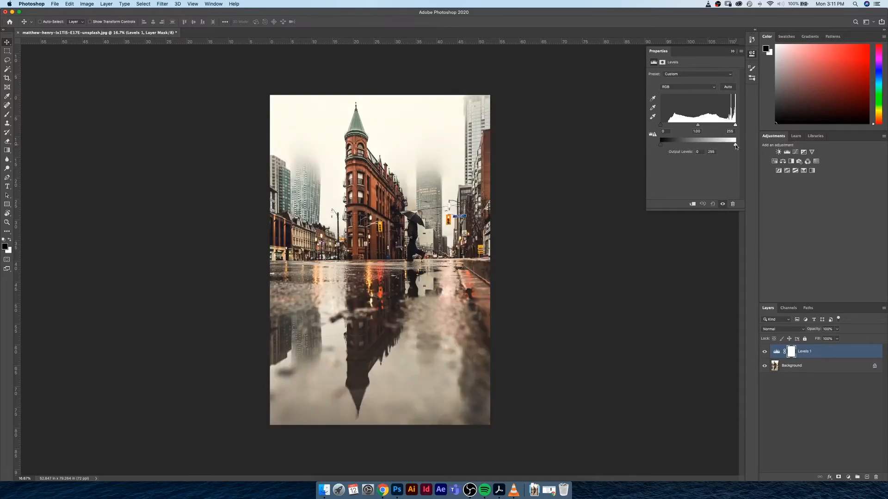
pyautogui.moveTo(735, 145); pyautogui.dragTo(690, 147)
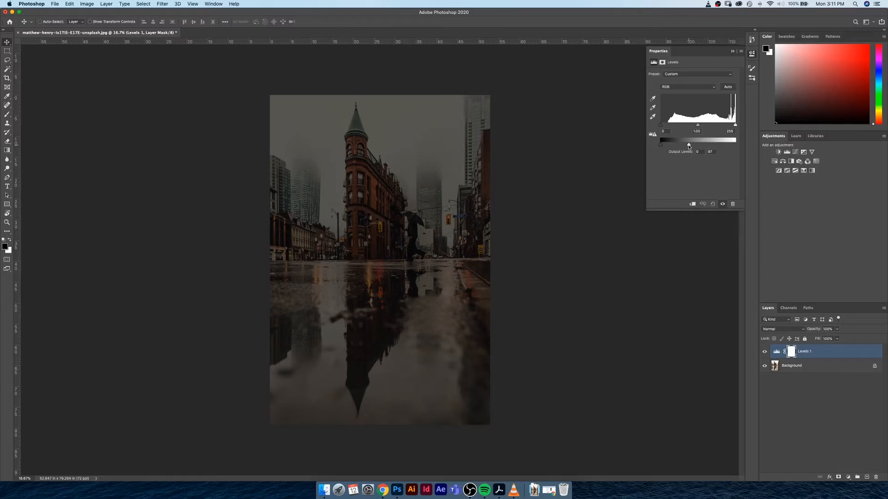
pyautogui.moveTo(688, 146); pyautogui.dragTo(745, 145)
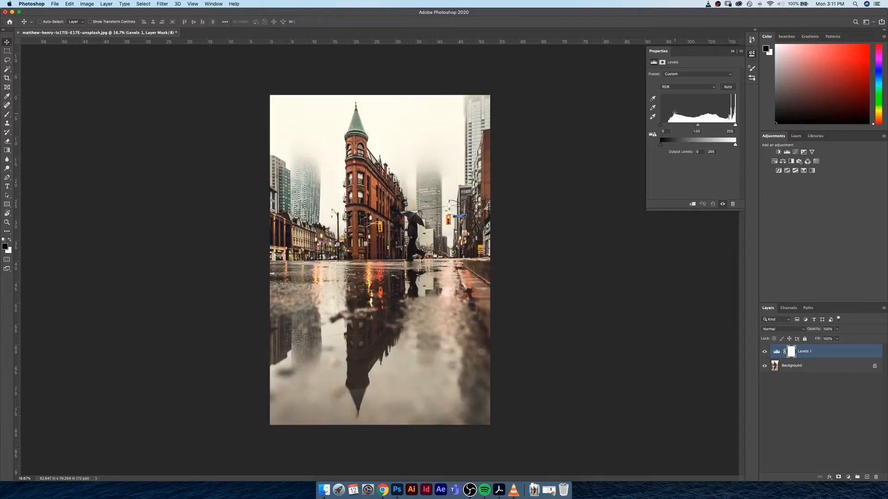
# Try sampling the Levels white point from the pale sky, and undo the changes.
pyautogui.click(653, 99)
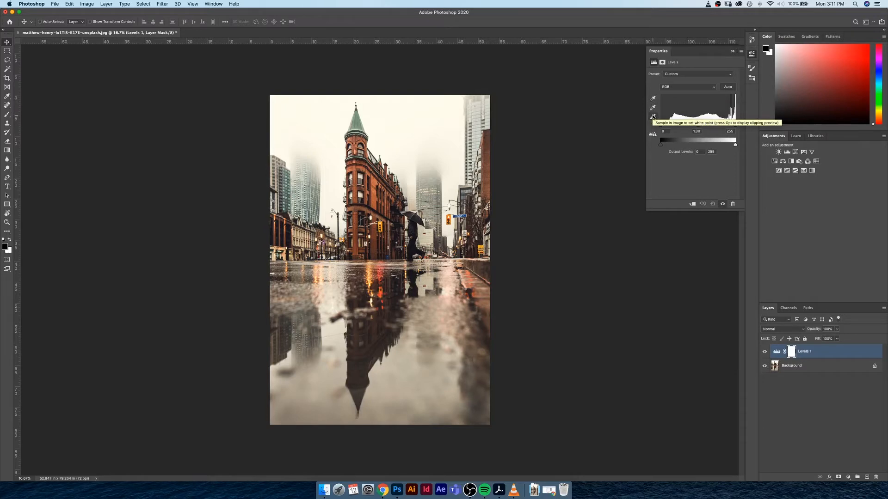
pyautogui.click(653, 116)
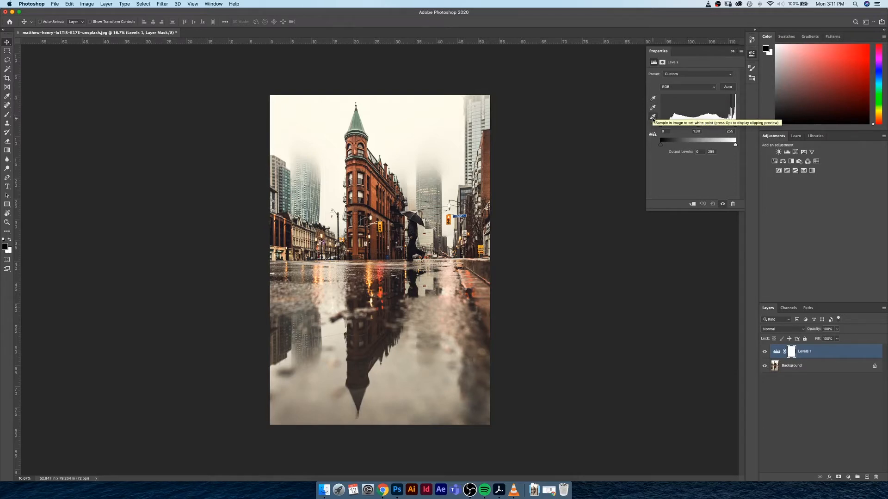
pyautogui.click(412, 111)
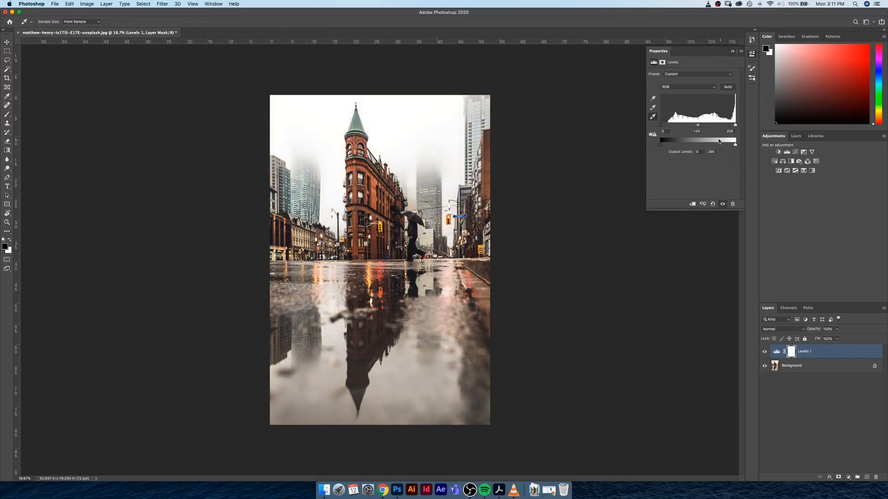
pyautogui.press('super+z')
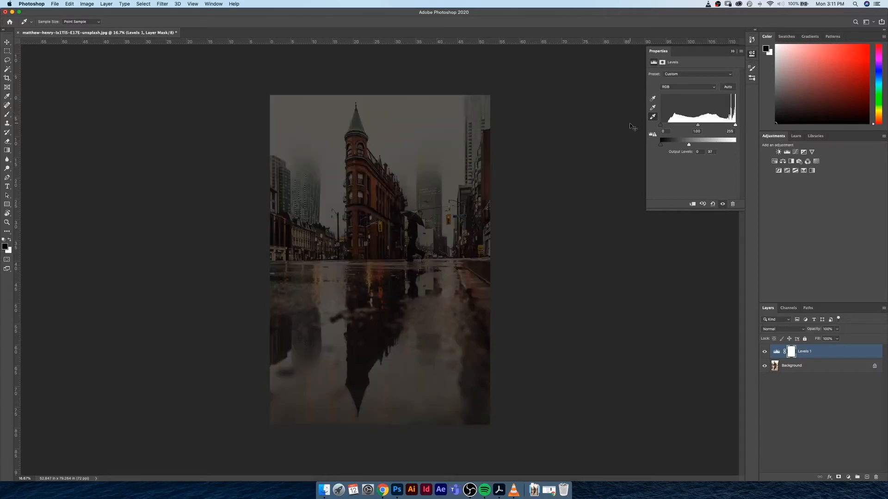
# Revert the document to the New Levels Layer history state following CMYK Color and reopen the Levels 1 settings.
pyautogui.click(751, 40)
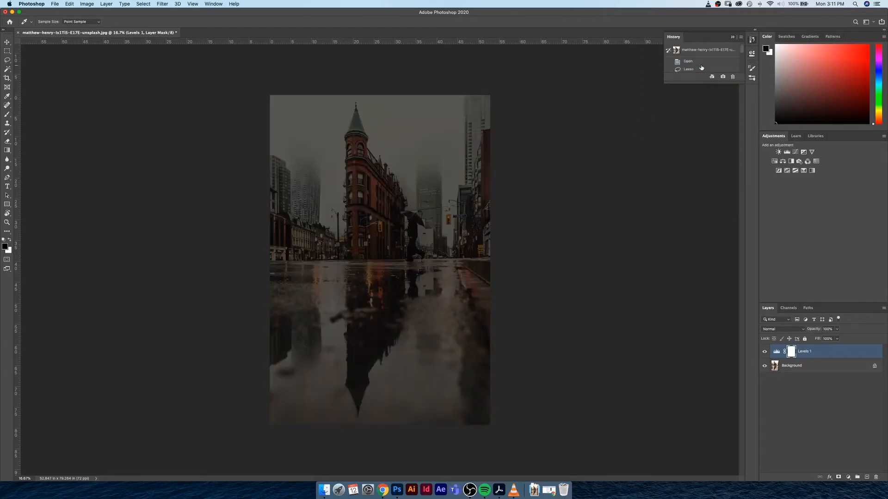
pyautogui.scroll(-3, 703, 67)
pyautogui.scroll(-2, 708, 68)
pyautogui.click(702, 68)
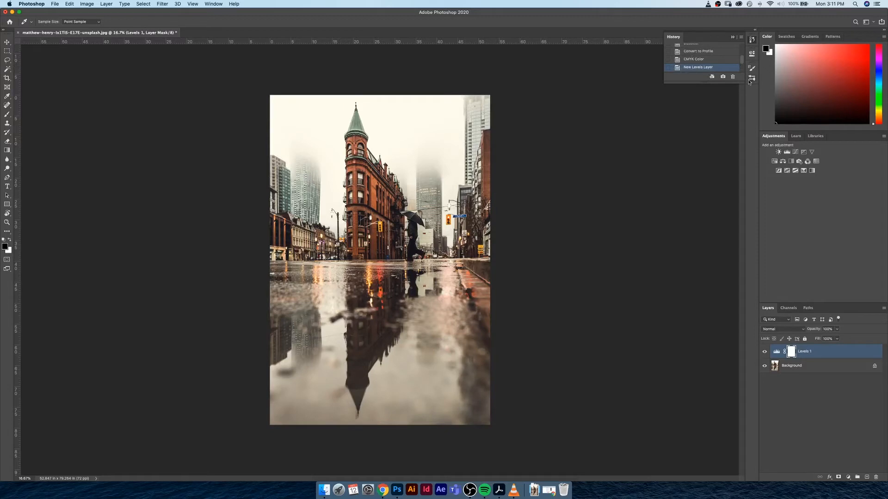
pyautogui.click(775, 355)
pyautogui.press('v')
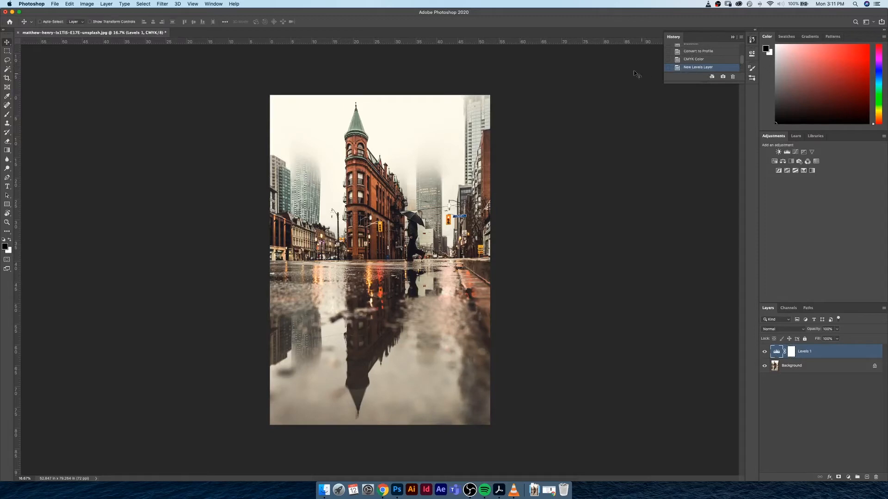
pyautogui.doubleClick(778, 352)
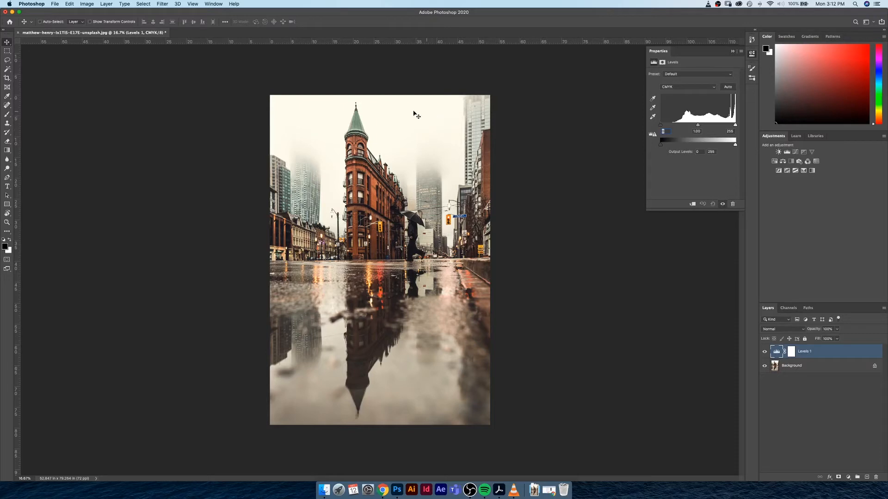
# Try setting the white point from the sky beside the green spire, and undo it.
pyautogui.click(652, 117)
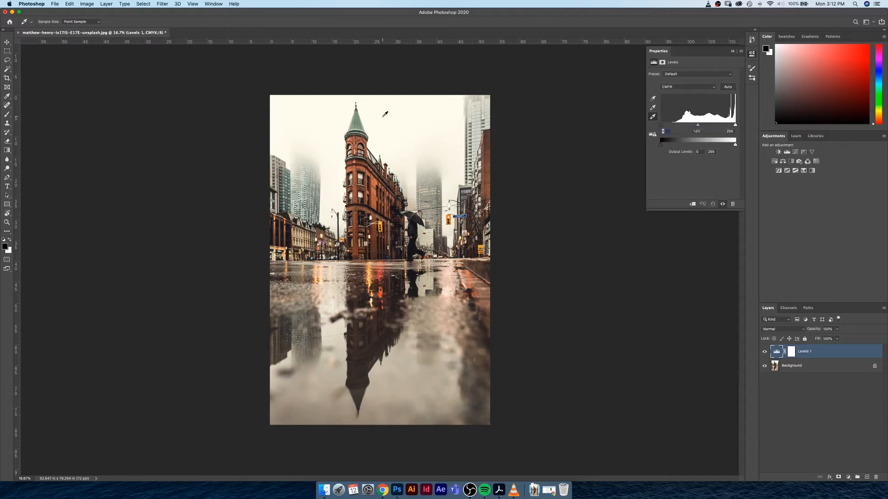
pyautogui.click(395, 111)
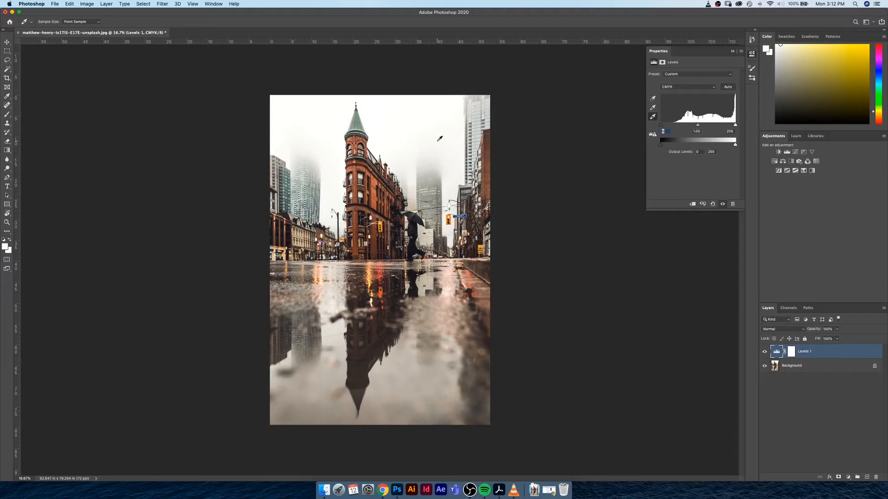
pyautogui.press('super+z')
# Set the Levels black point from the dark figure under the umbrella and the white point from the pale sky.
pyautogui.click(653, 98)
pyautogui.click(413, 245)
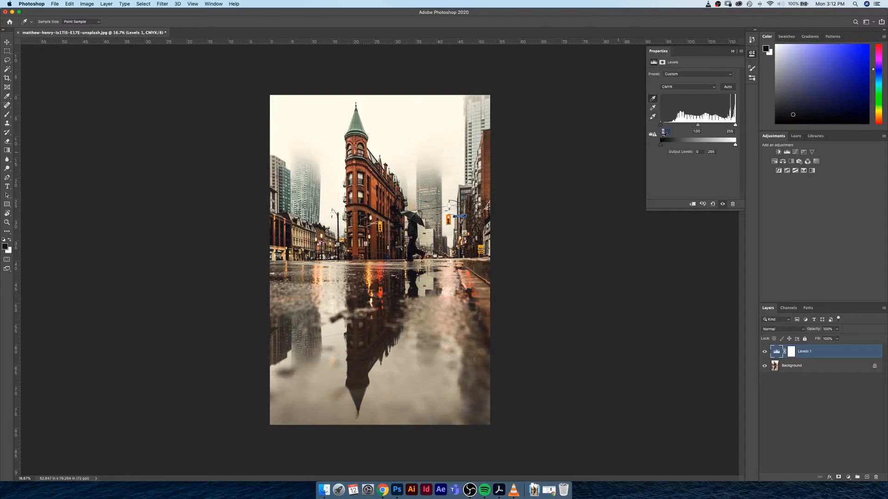
pyautogui.click(653, 117)
pyautogui.click(416, 108)
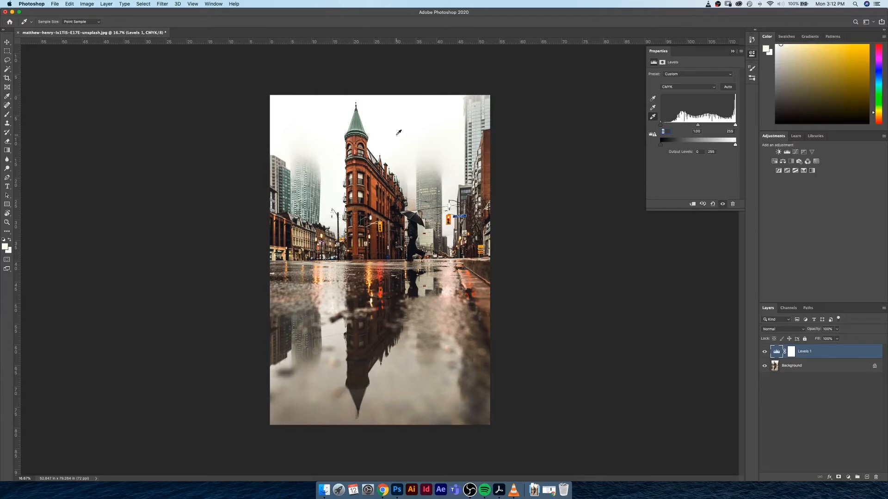
# Collapse the Levels settings and switch to the Move tool, keeping the Levels 1 adjustment selected.
pyautogui.click(752, 54)
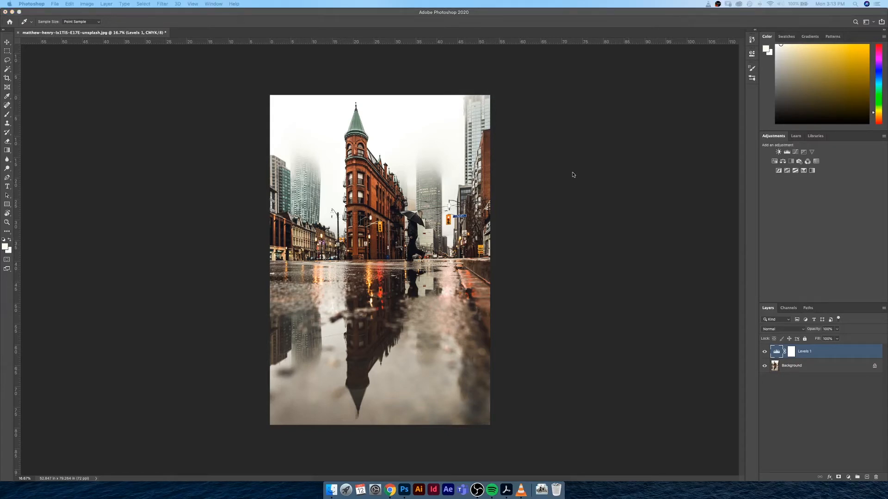
pyautogui.click(772, 347)
pyautogui.press('v')
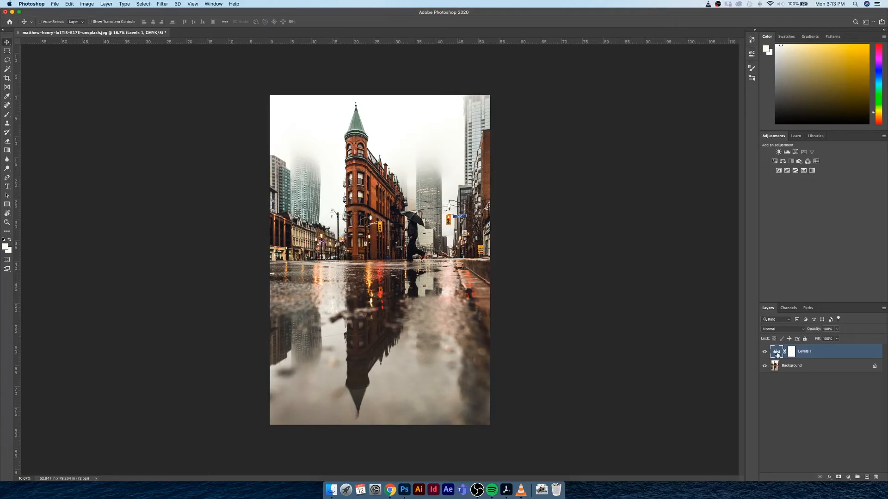
# Convert the rainy city photo to RGB Color mode and add a new Levels adjustment layer above the Background.
pyautogui.doubleClick(771, 348)
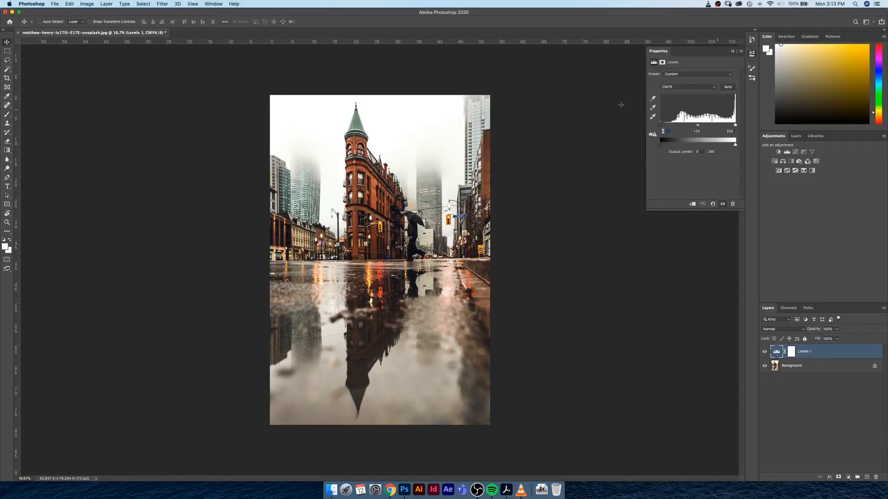
pyautogui.click(87, 4)
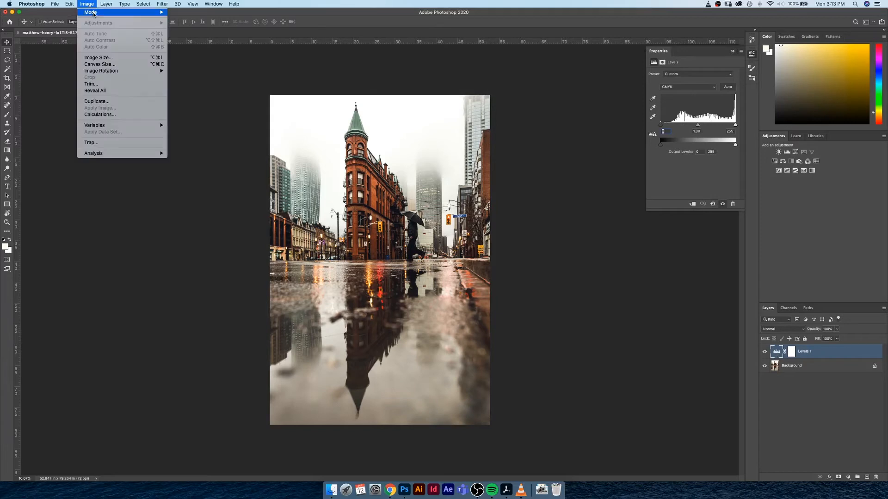
pyautogui.moveTo(93, 13)
pyautogui.click(206, 40)
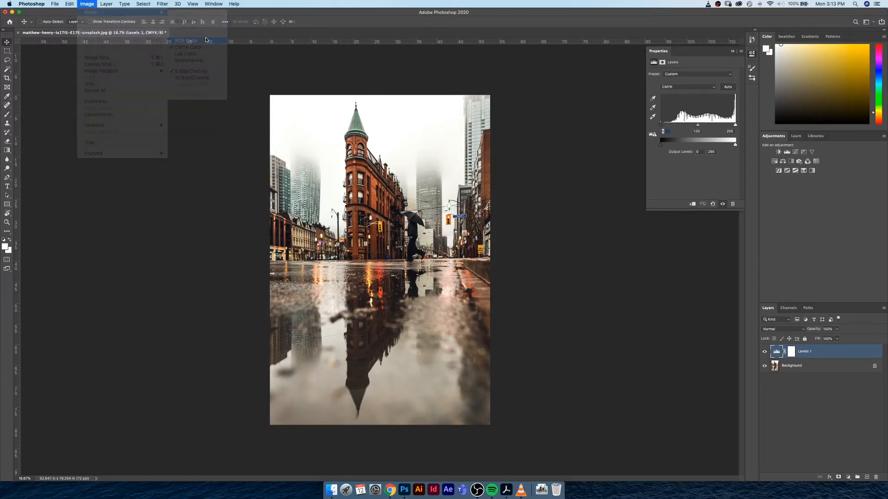
pyautogui.click(422, 156)
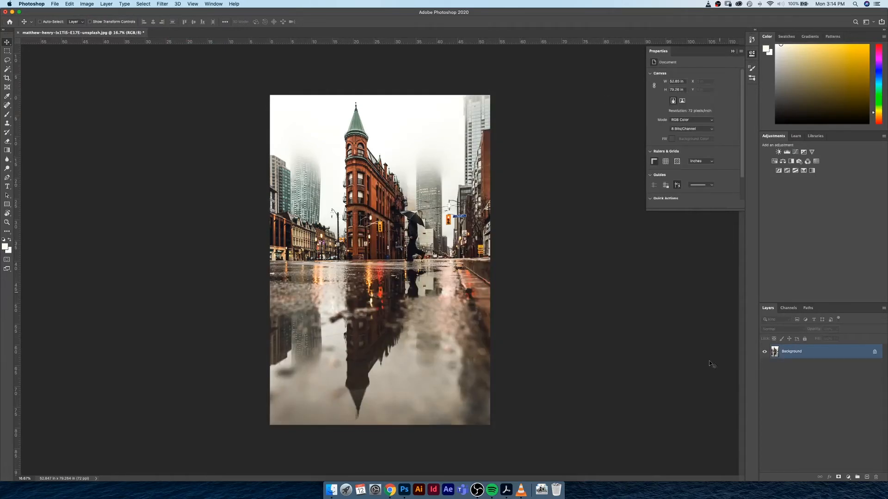
pyautogui.click(786, 152)
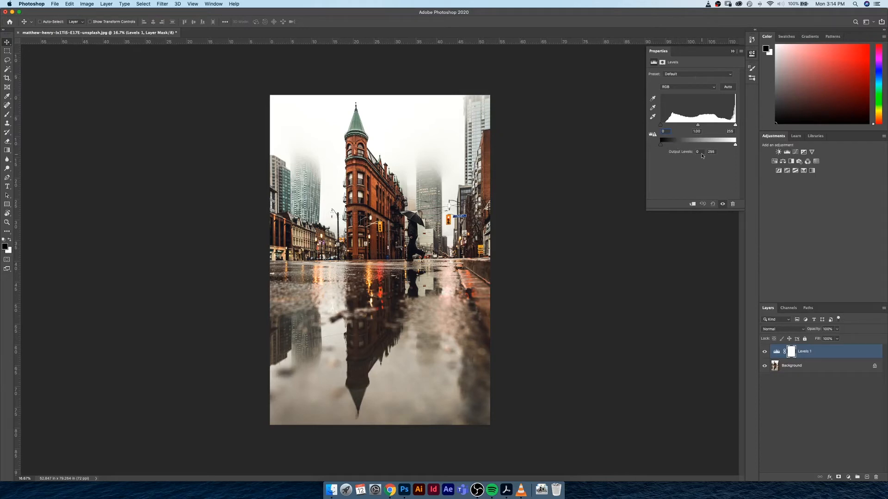
# Try the Levels presets Darker, Increase Contrast 1, Lighten Shadows and Midtones Brighter, and return to the Default preset.
pyautogui.click(685, 75)
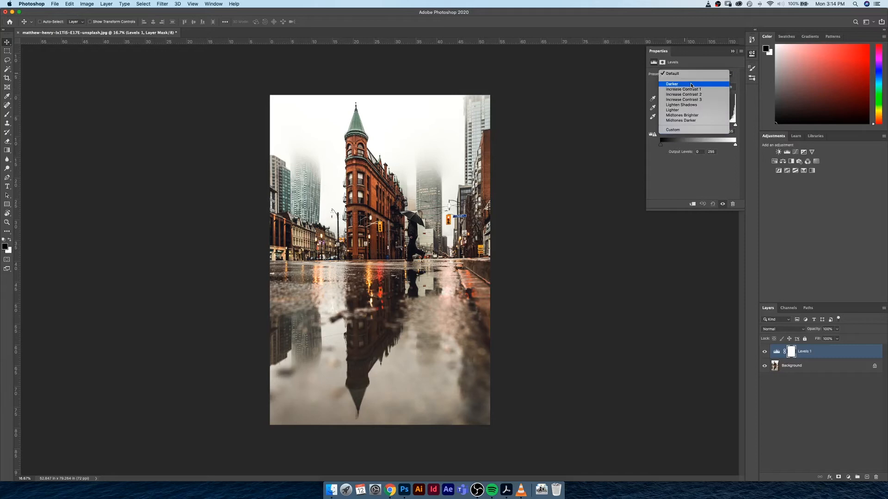
pyautogui.click(691, 84)
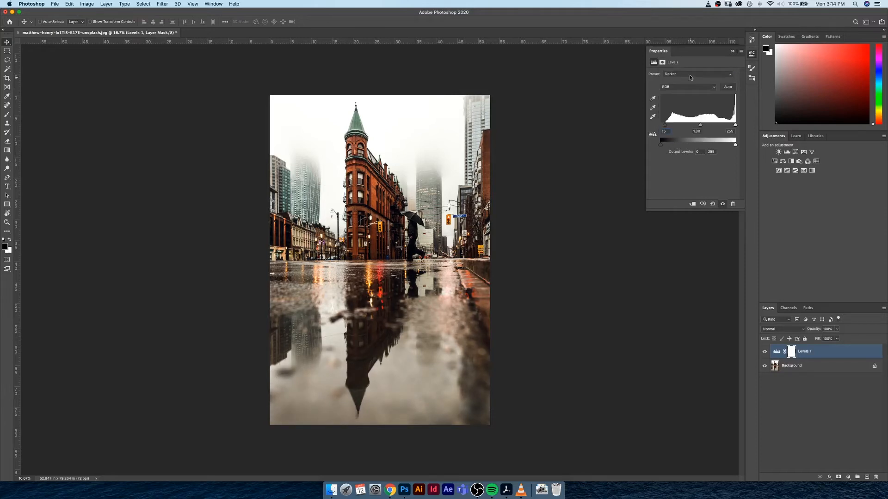
pyautogui.scroll(-1, 688, 76)
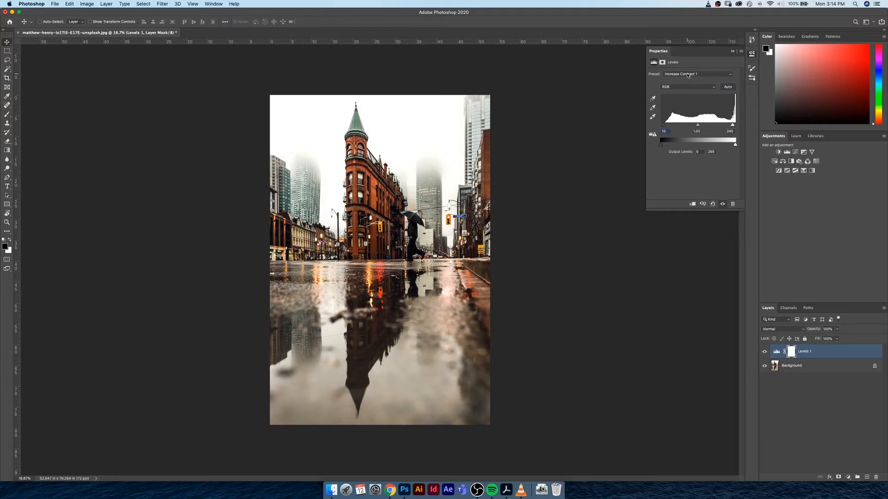
pyautogui.click(688, 75)
pyautogui.click(702, 90)
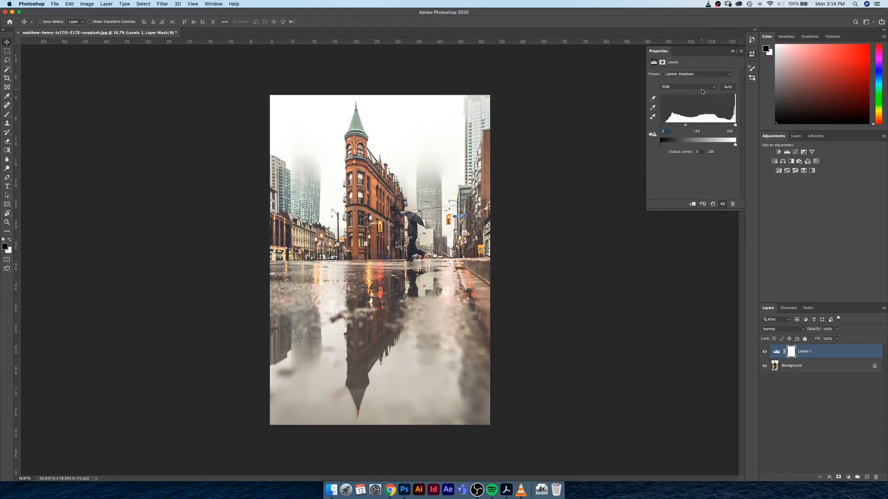
pyautogui.click(691, 74)
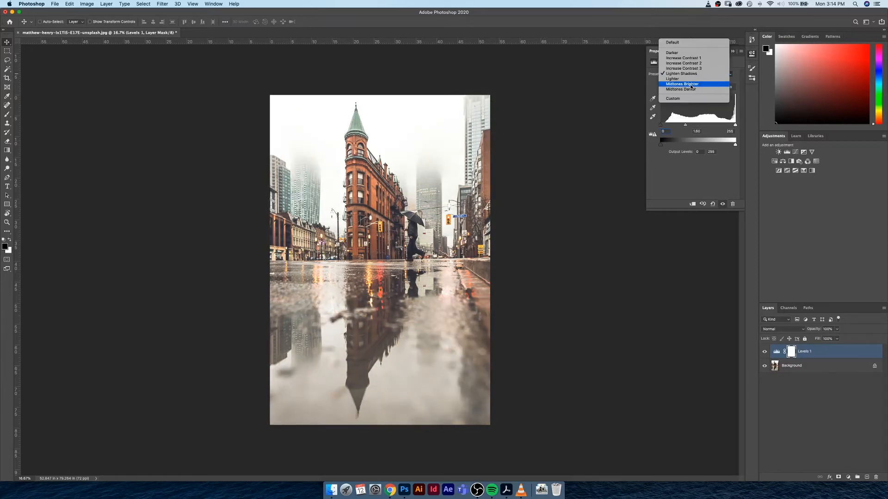
pyautogui.click(691, 84)
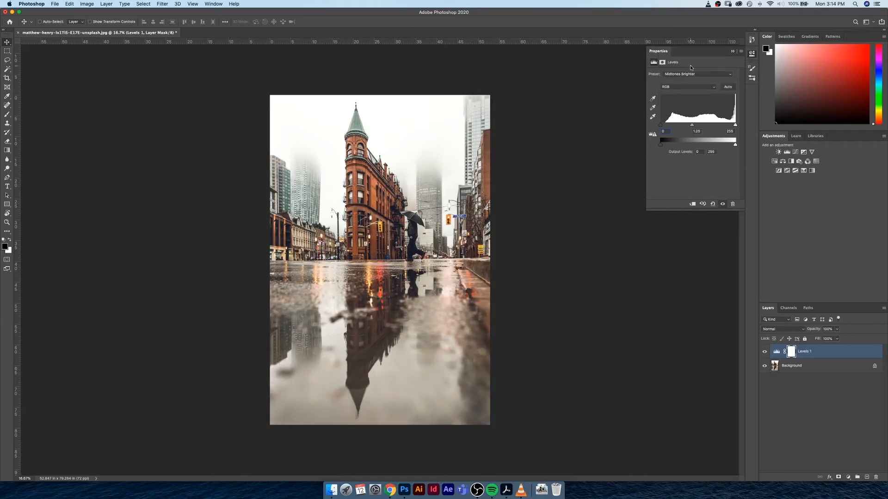
pyautogui.click(691, 74)
pyautogui.click(682, 31)
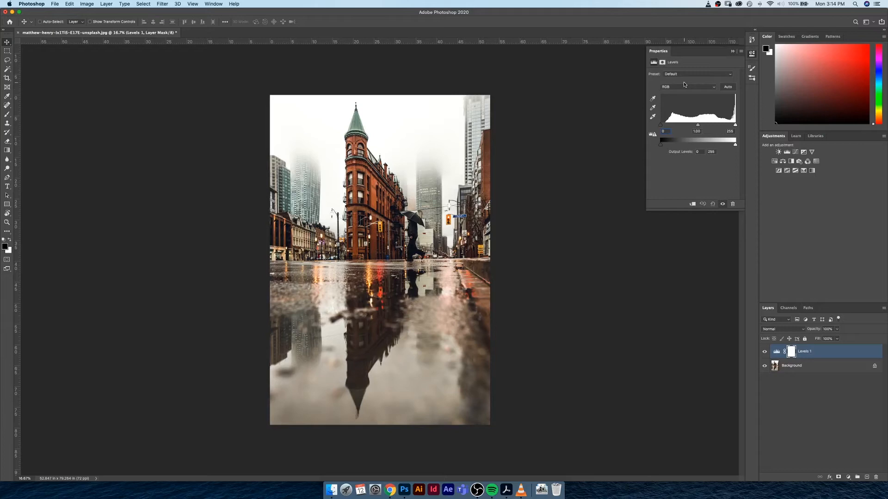
# Try raising the Red channel's black input level in Levels 1, and undo back to the adjustment's default settings.
pyautogui.click(693, 87)
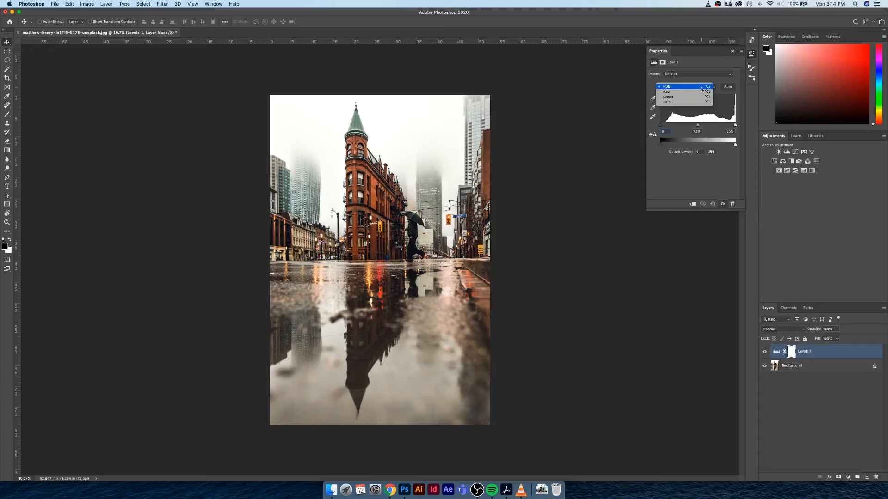
pyautogui.click(681, 93)
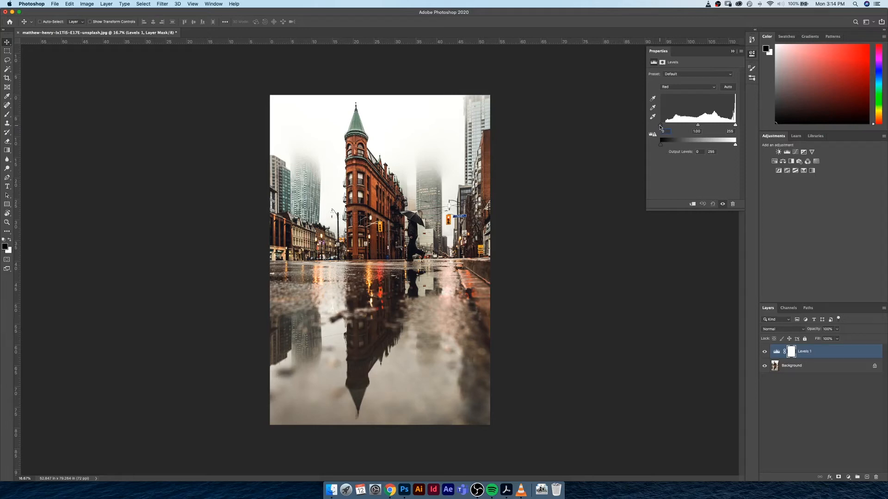
pyautogui.moveTo(660, 126); pyautogui.dragTo(667, 129)
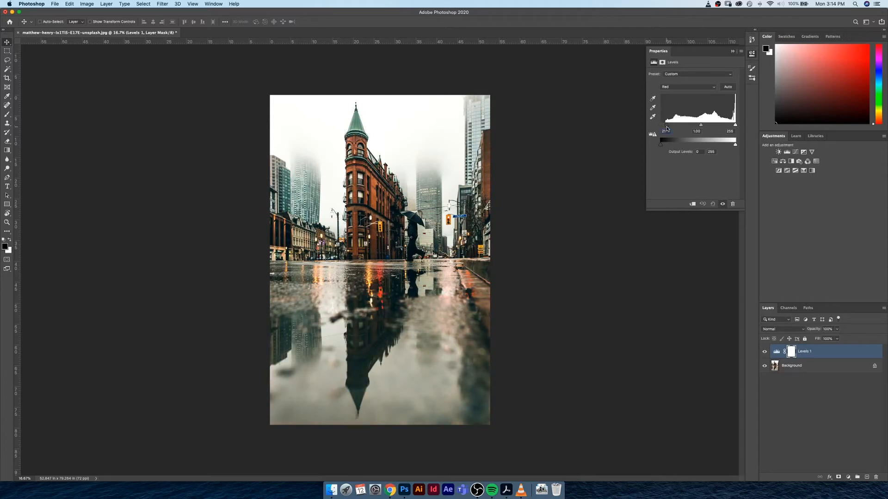
pyautogui.moveTo(735, 125); pyautogui.dragTo(741, 127)
pyautogui.moveTo(734, 125)
pyautogui.mouseDown()
pyautogui.moveTo(724, 128)
pyautogui.moveTo(739, 128)
pyautogui.mouseUp()
pyautogui.press('super+z')
pyautogui.press('super+z')
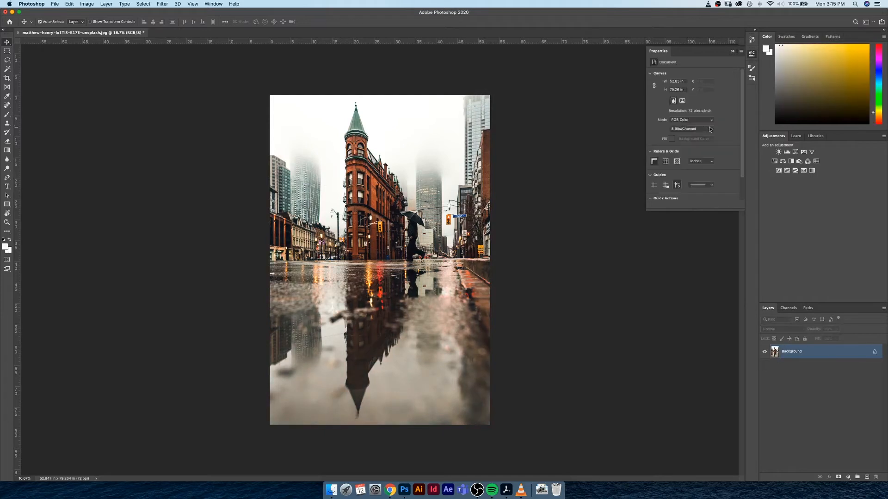
pyautogui.press('super+shift+z')
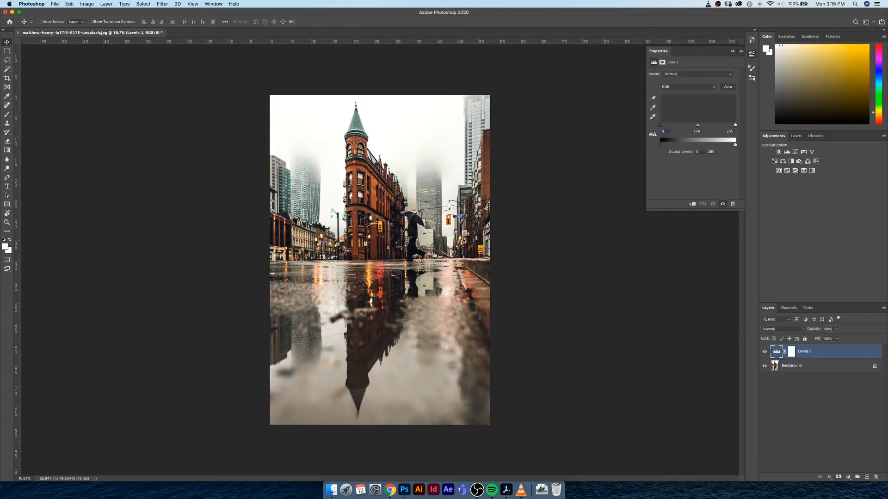
# Try the Green channel's Levels with black input 19 and white input about 229, and restore both to 0 and 255.
pyautogui.click(675, 87)
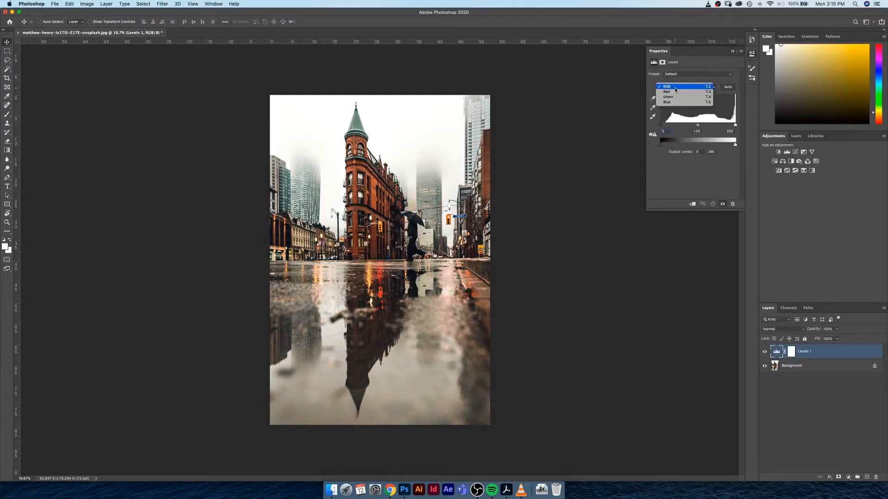
pyautogui.click(670, 97)
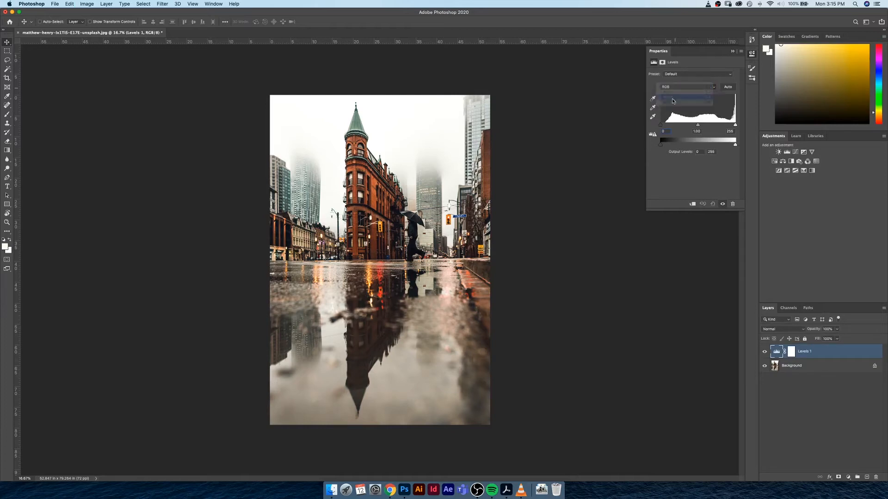
pyautogui.write('19')
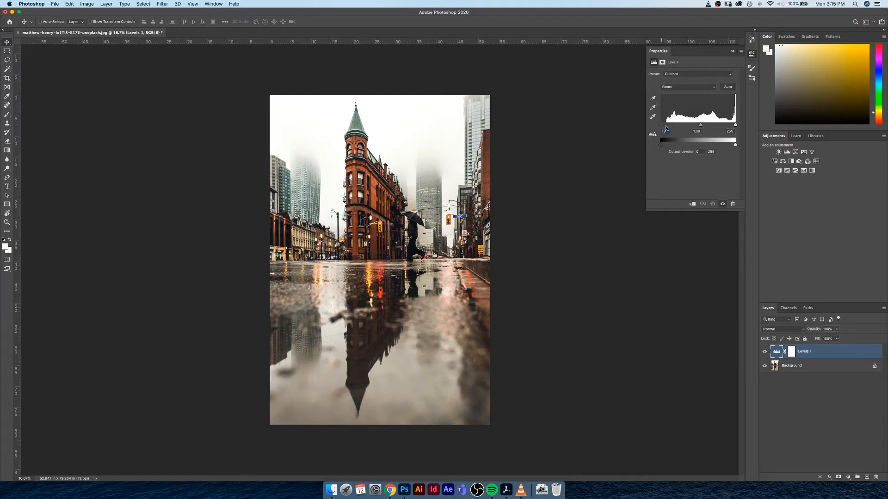
pyautogui.write('0')
pyautogui.moveTo(734, 126); pyautogui.dragTo(727, 126)
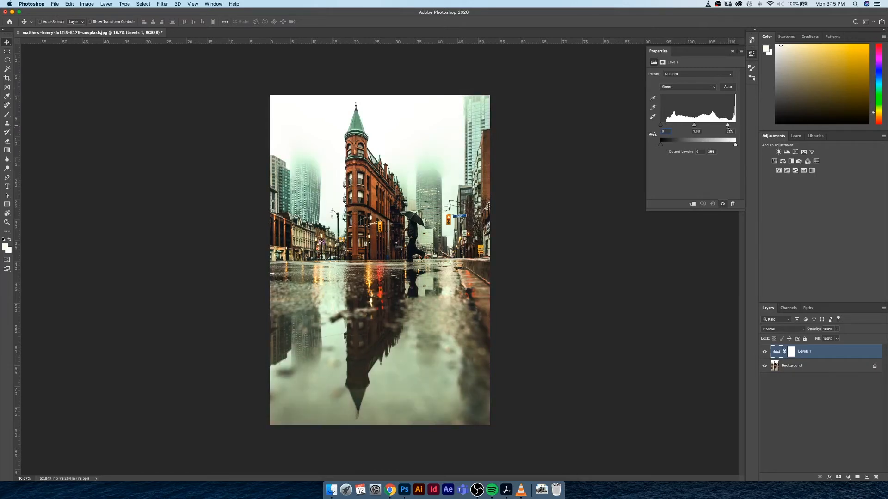
pyautogui.moveTo(732, 127); pyautogui.dragTo(735, 127)
# Try the Blue channel's Levels with black input about 25 and white input about 211, and restore both to 0 and 255.
pyautogui.click(679, 87)
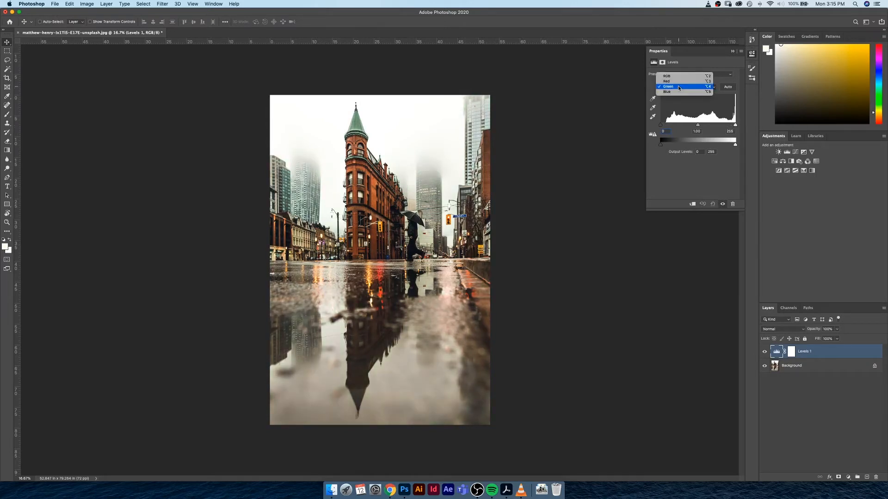
pyautogui.click(678, 87)
pyautogui.hotkey('alt', '5')
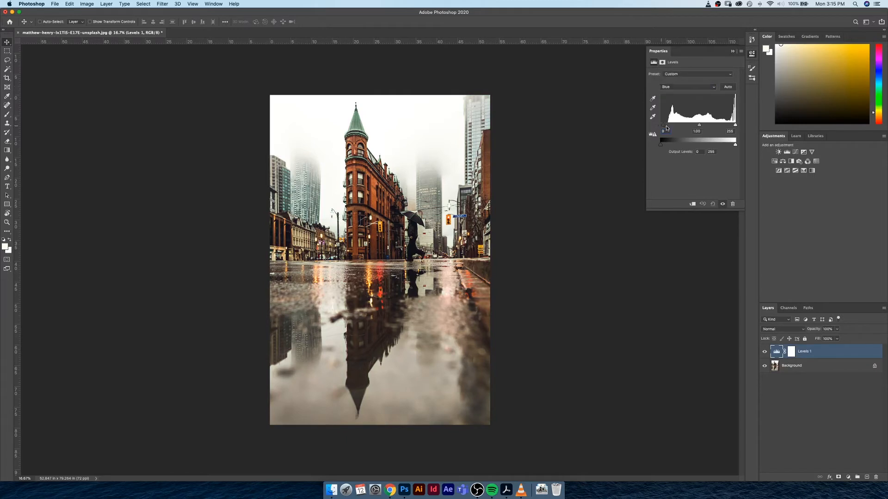
pyautogui.moveTo(666, 127); pyautogui.dragTo(667, 128)
pyautogui.moveTo(735, 127); pyautogui.dragTo(723, 128)
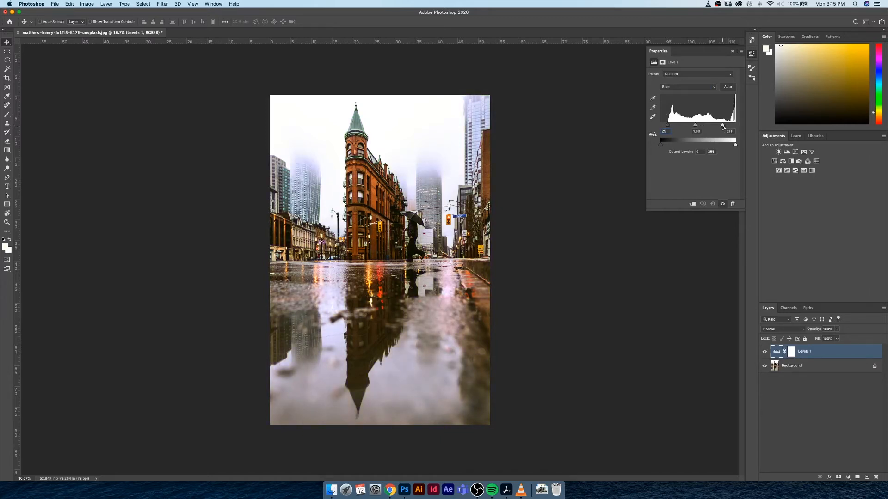
pyautogui.moveTo(722, 127); pyautogui.dragTo(735, 127)
pyautogui.moveTo(668, 126); pyautogui.dragTo(657, 128)
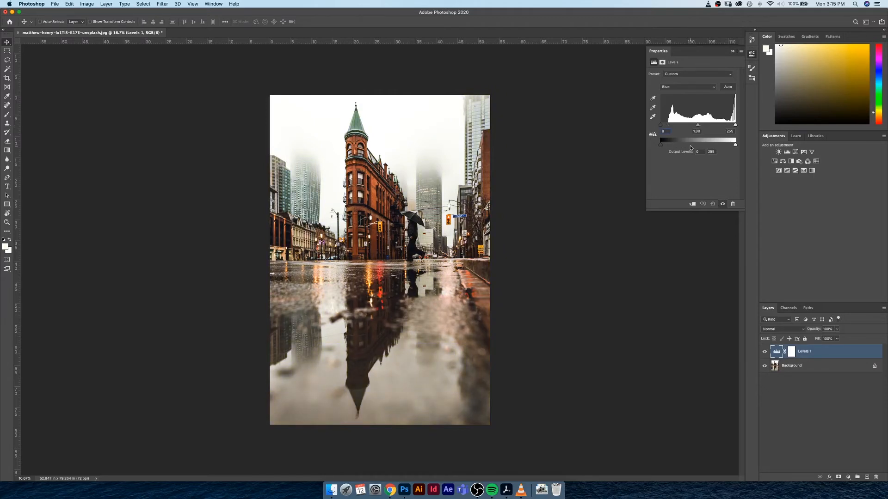
# Switch to the Toronto sign photo, add a Curves and a Levels adjustment layer, and reselect Curves 1.
pyautogui.click(750, 53)
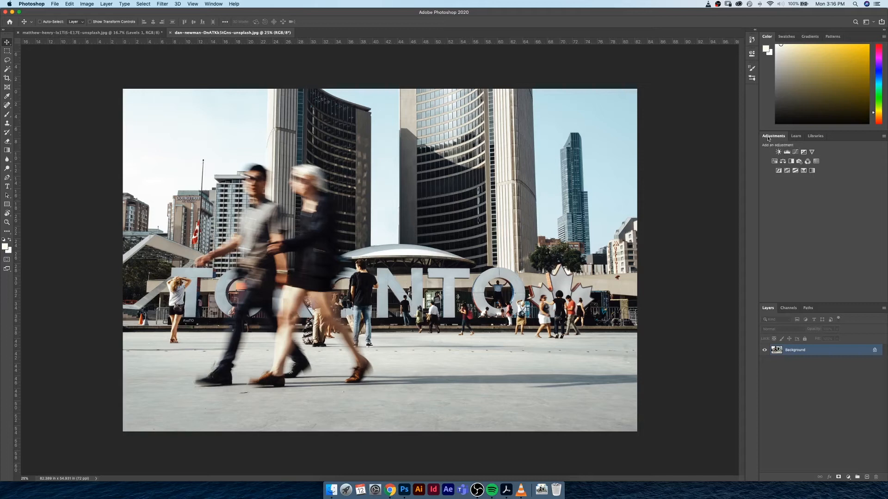
pyautogui.click(795, 152)
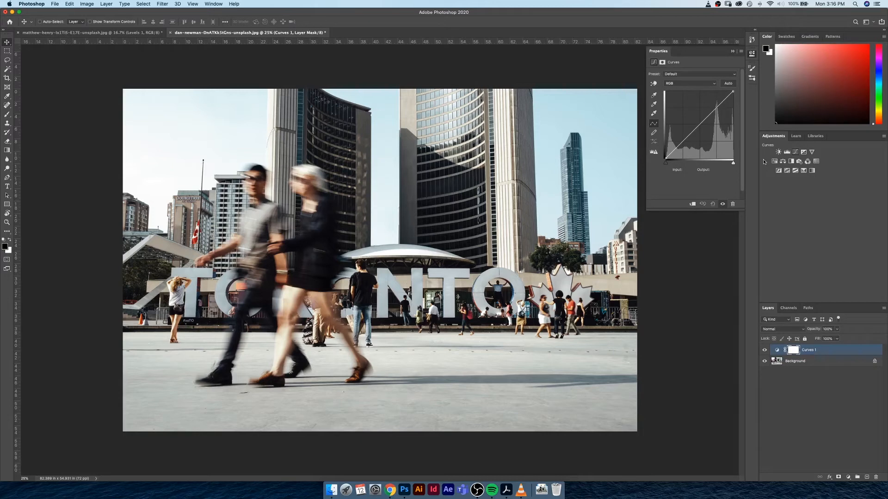
pyautogui.click(787, 152)
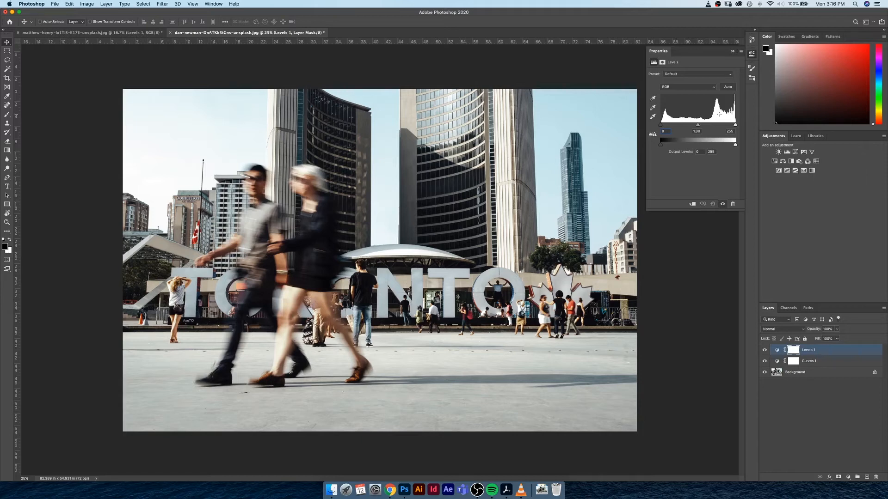
pyautogui.press('super+z')
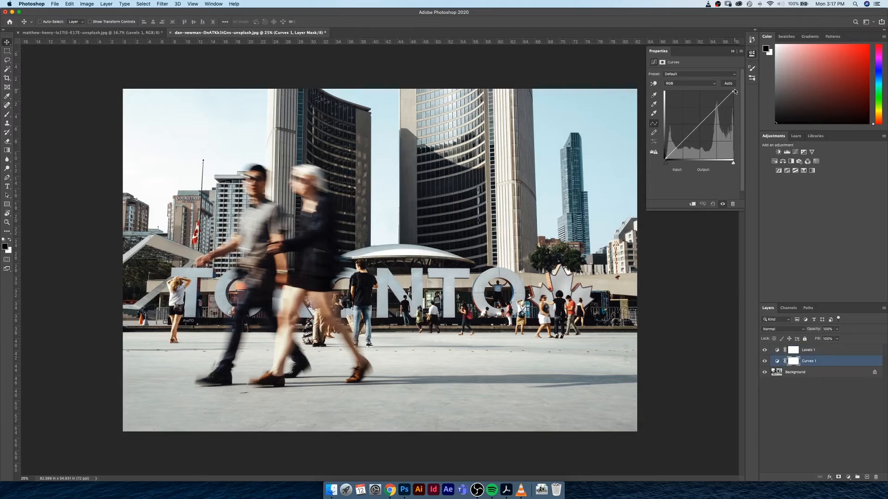
# Try flattening the contrast around a midpoint on the RGB curve by lowering its white end, and undo the change.
pyautogui.click(717, 109)
pyautogui.keyDown('super'); pyautogui.click(716, 108); pyautogui.keyUp('super')
pyautogui.click(699, 124)
pyautogui.moveTo(733, 92); pyautogui.dragTo(734, 86)
pyautogui.moveTo(733, 91); pyautogui.dragTo(733, 99)
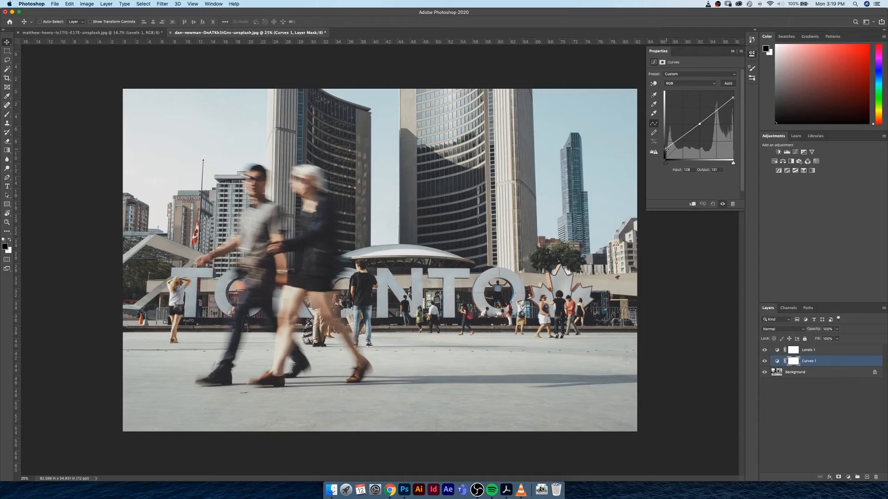
pyautogui.press('super+z')
# Shape an RGB S-curve around a fixed 128 midpoint, raising the highlights to output about 216 and lowering the shadows to about 40.
pyautogui.click(700, 124)
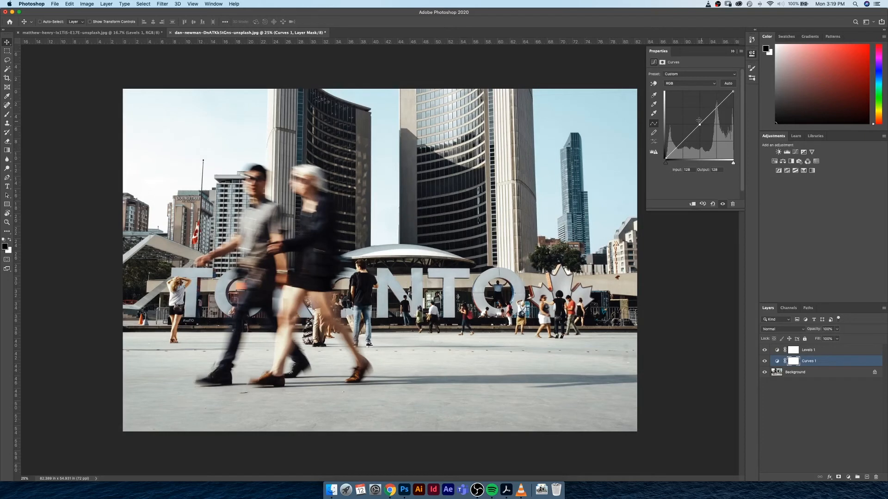
pyautogui.moveTo(716, 108); pyautogui.dragTo(716, 102)
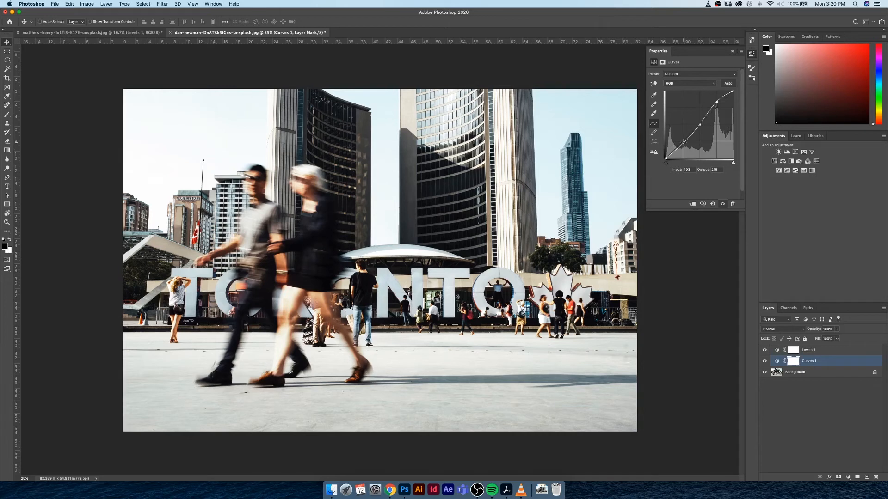
pyautogui.click(683, 144)
pyautogui.moveTo(683, 144); pyautogui.dragTo(681, 148)
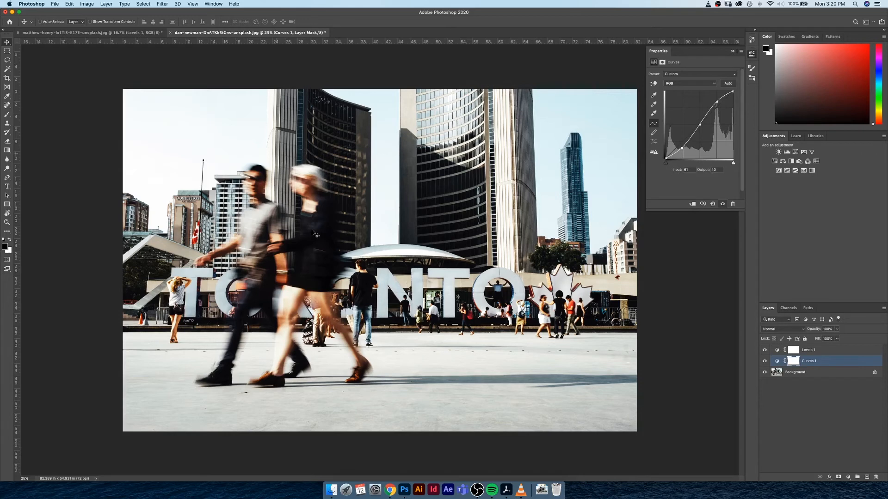
# Try pulling the RGB curve's shadow point down to output 0, undo it, and set the point to about input 62, output 42.
pyautogui.moveTo(682, 148); pyautogui.dragTo(681, 161)
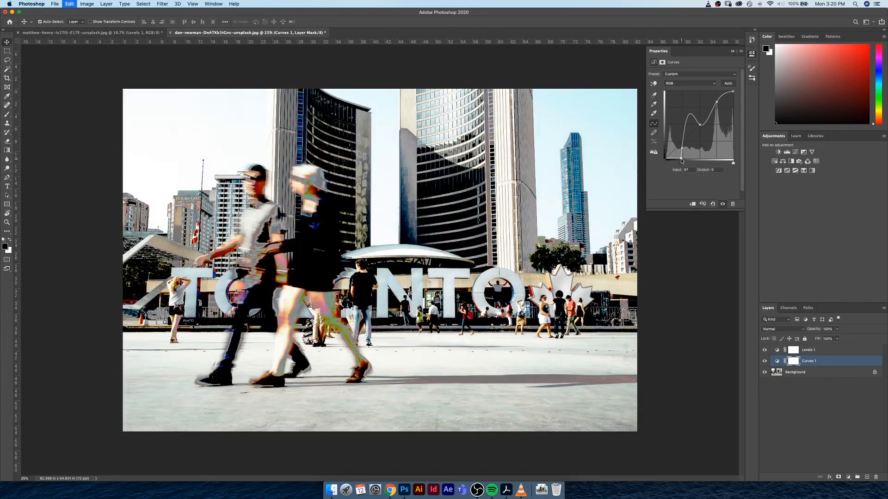
pyautogui.press('super+z')
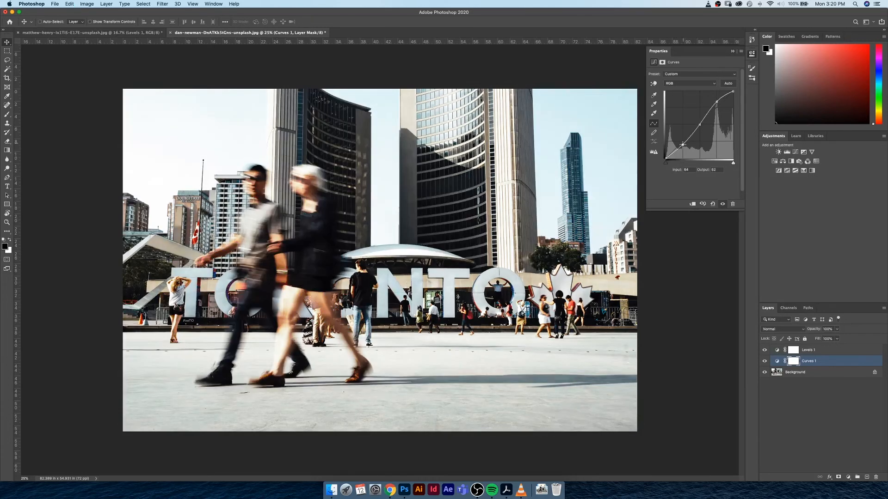
pyautogui.moveTo(682, 145); pyautogui.dragTo(682, 147)
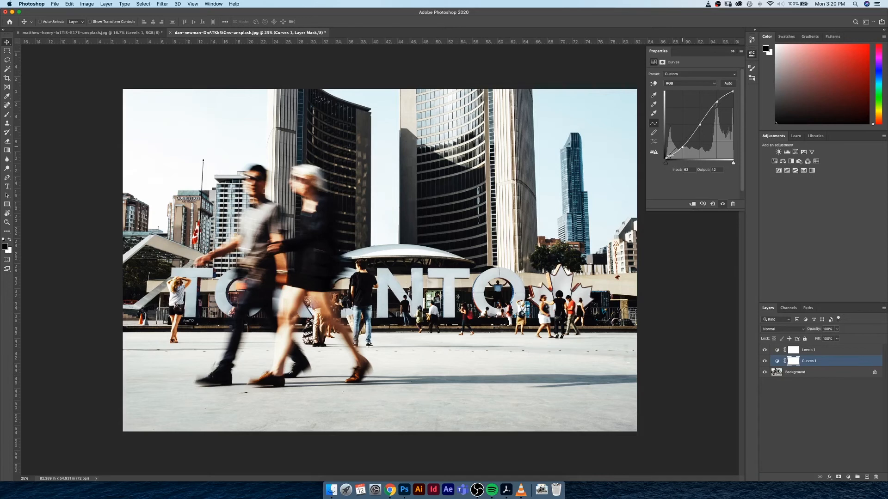
pyautogui.moveTo(669, 155); pyautogui.dragTo(679, 159)
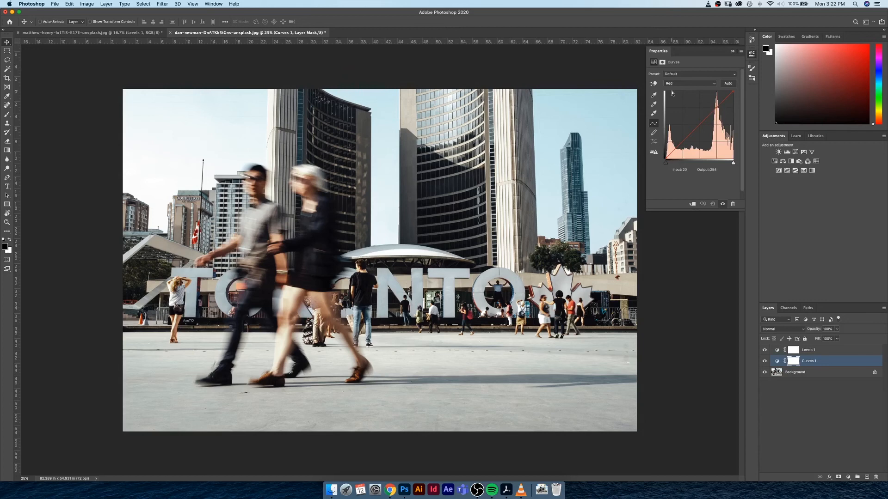
# Lower the highlights and lift the shadows on the Red curve of Curves 1, and raise the Blue curve's highlights to output about 216.
pyautogui.click(716, 105)
pyautogui.moveTo(716, 106); pyautogui.dragTo(717, 112)
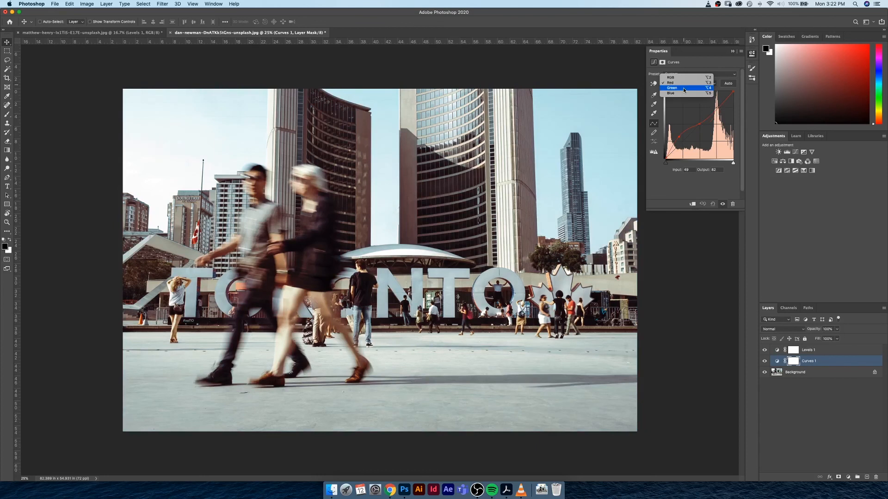
pyautogui.click(679, 92)
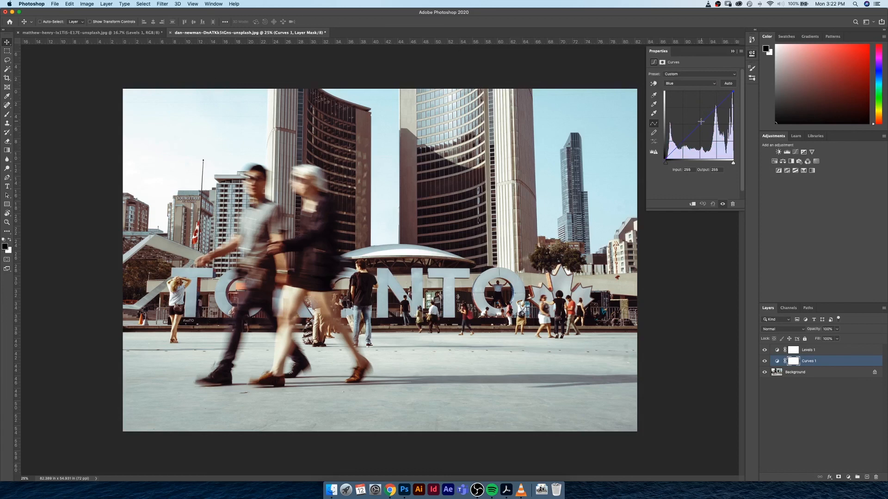
pyautogui.moveTo(715, 132); pyautogui.dragTo(716, 101)
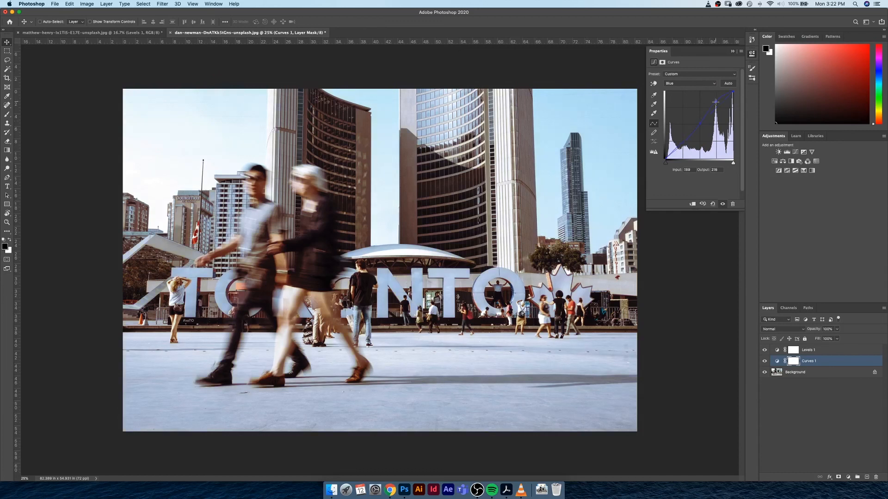